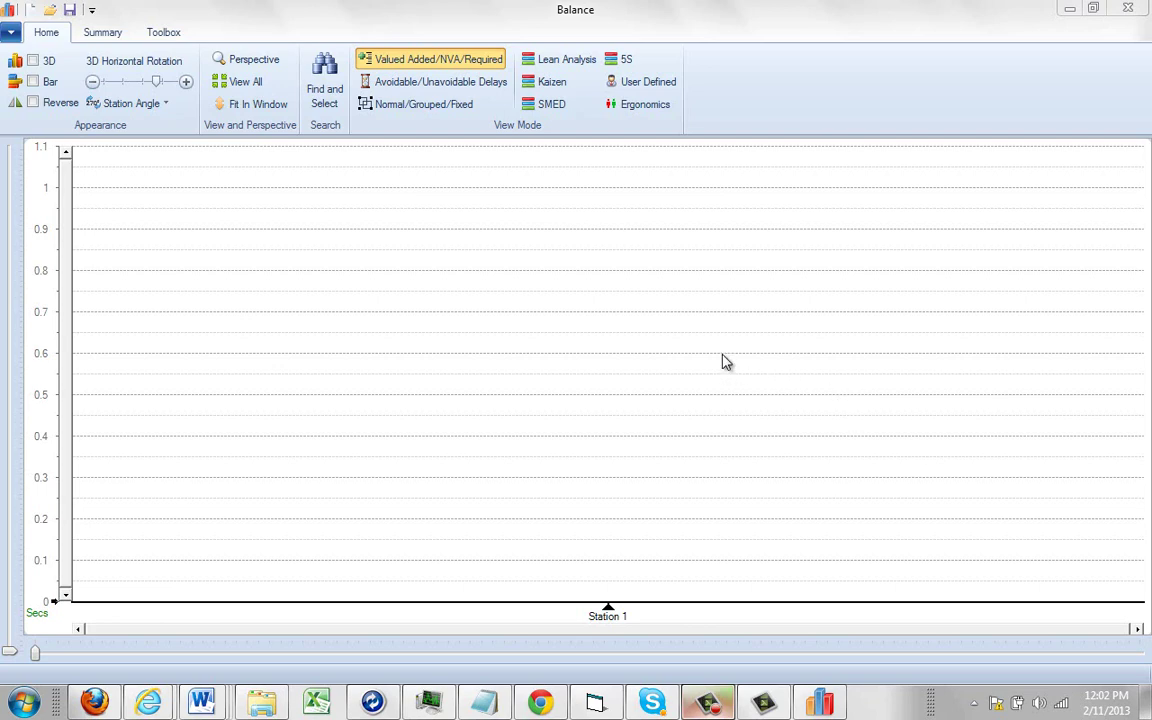
Step: Open the Defaults settings dialog from the application menu's Options
left_click(12, 36)
left_click(57, 571)
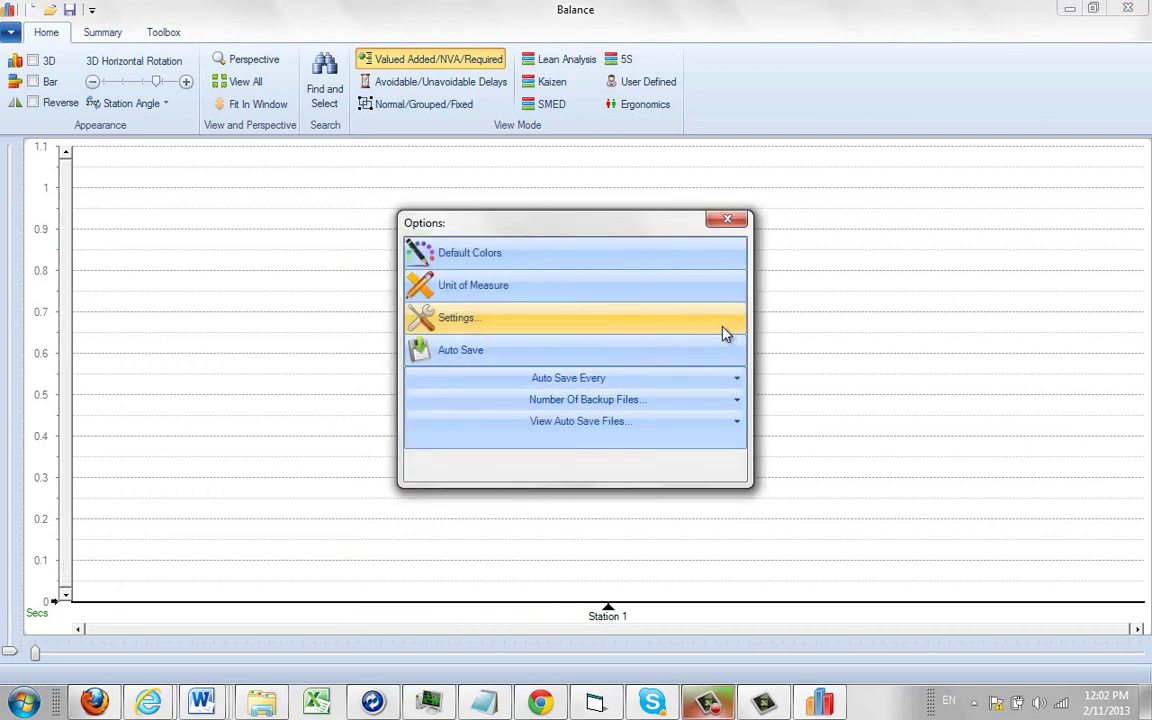
left_click(725, 332)
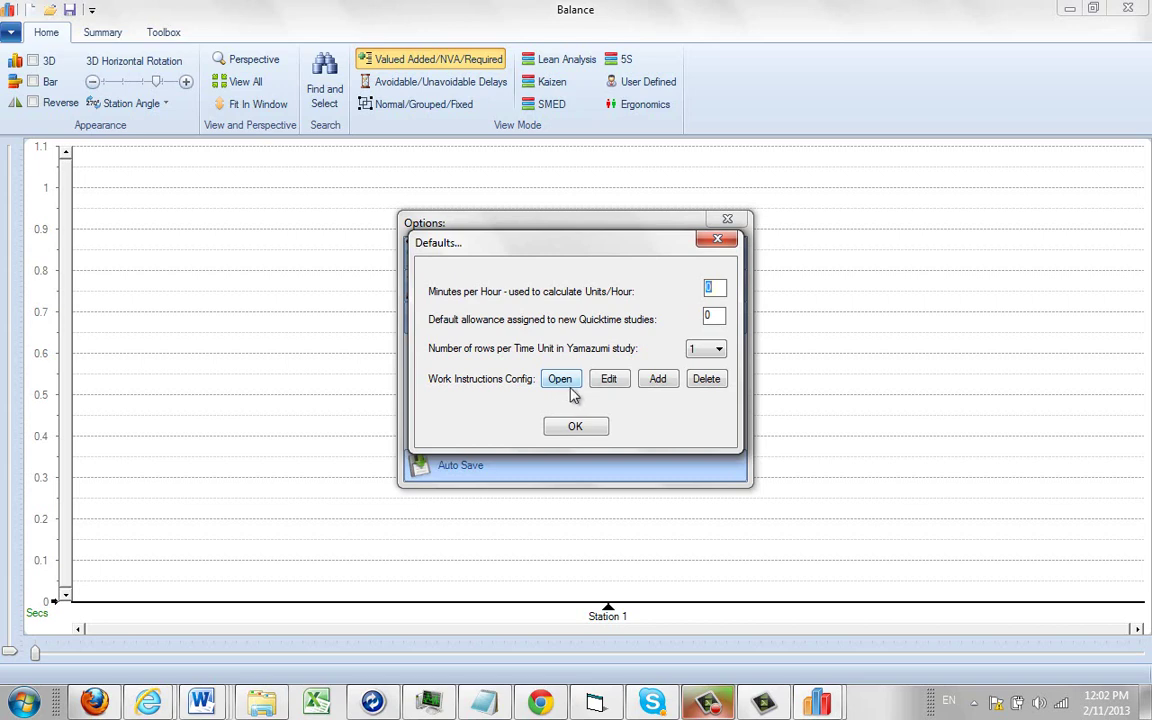
Step: Add a work instructions template with prefix ACS, based on WI-InstructionsConfig.xlsm, named ACS Standard
left_click(658, 380)
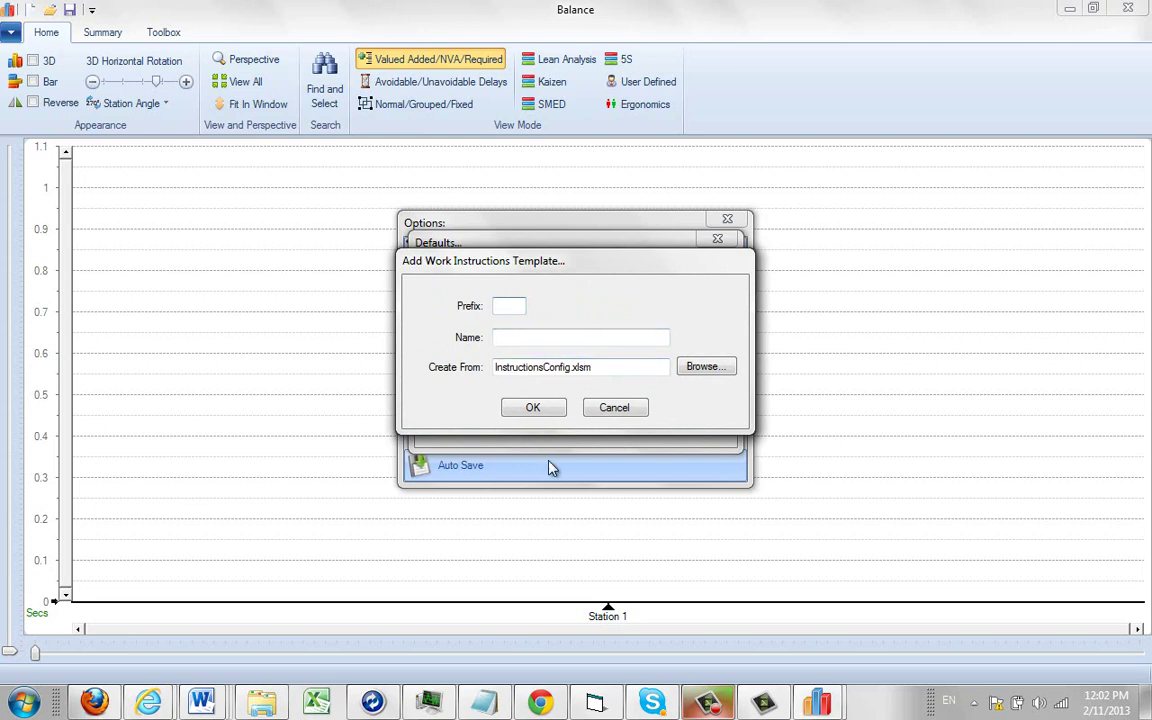
type("ACS")
left_click(699, 369)
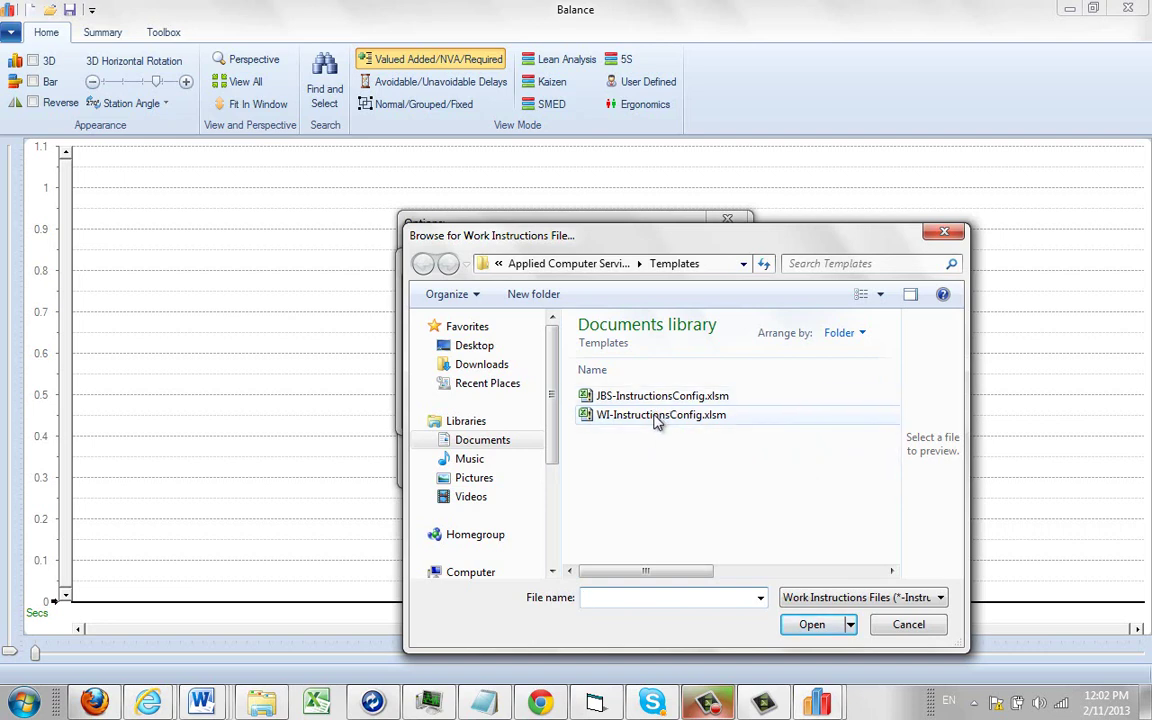
left_click(657, 420)
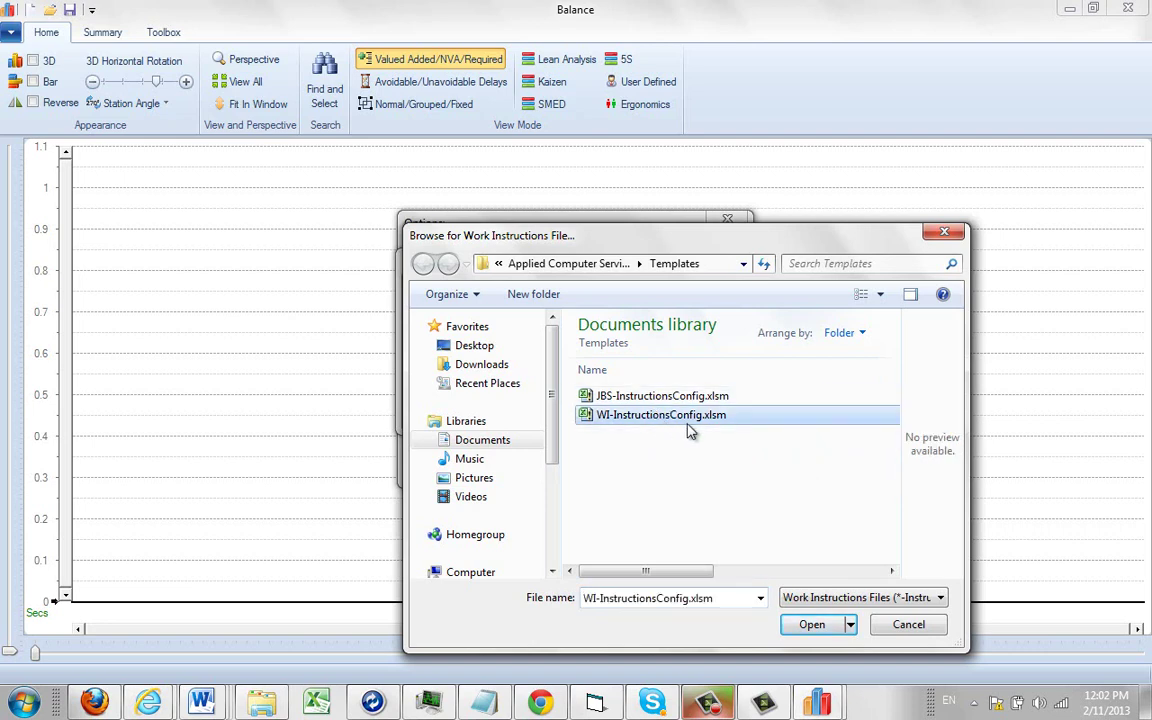
left_click(813, 625)
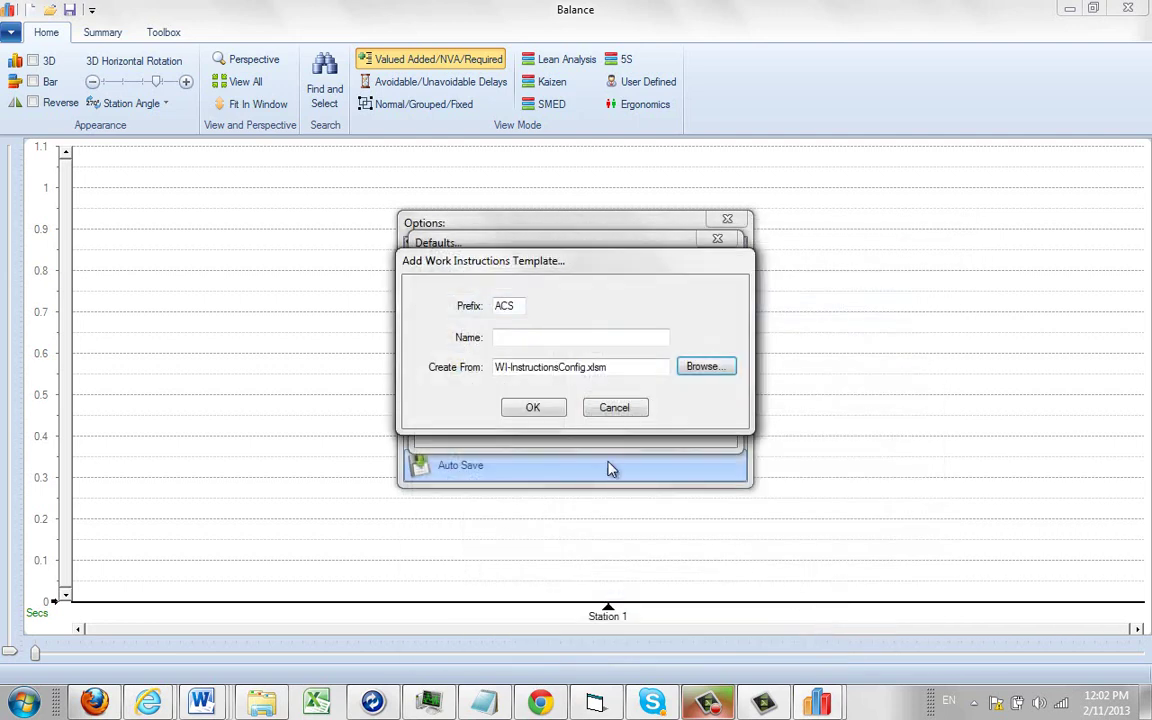
left_click(500, 340)
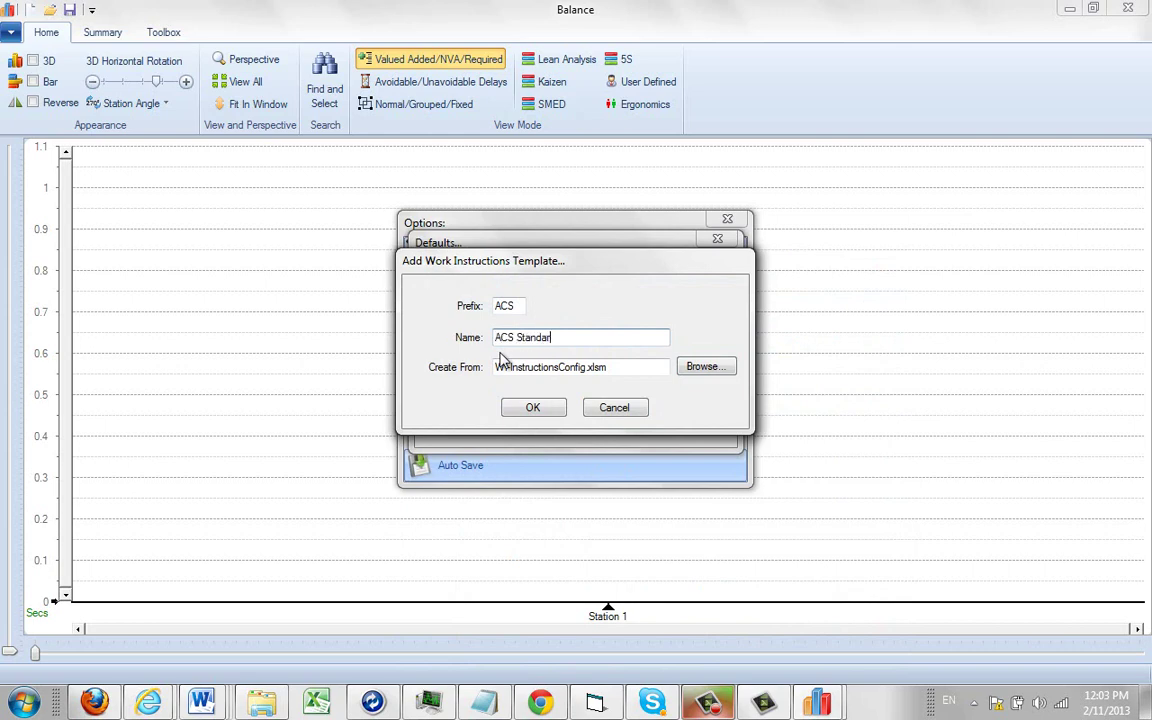
Step: Create the ACS template in Excel and change its H1 title to 'New Standard Work Instructions'
left_click(535, 407)
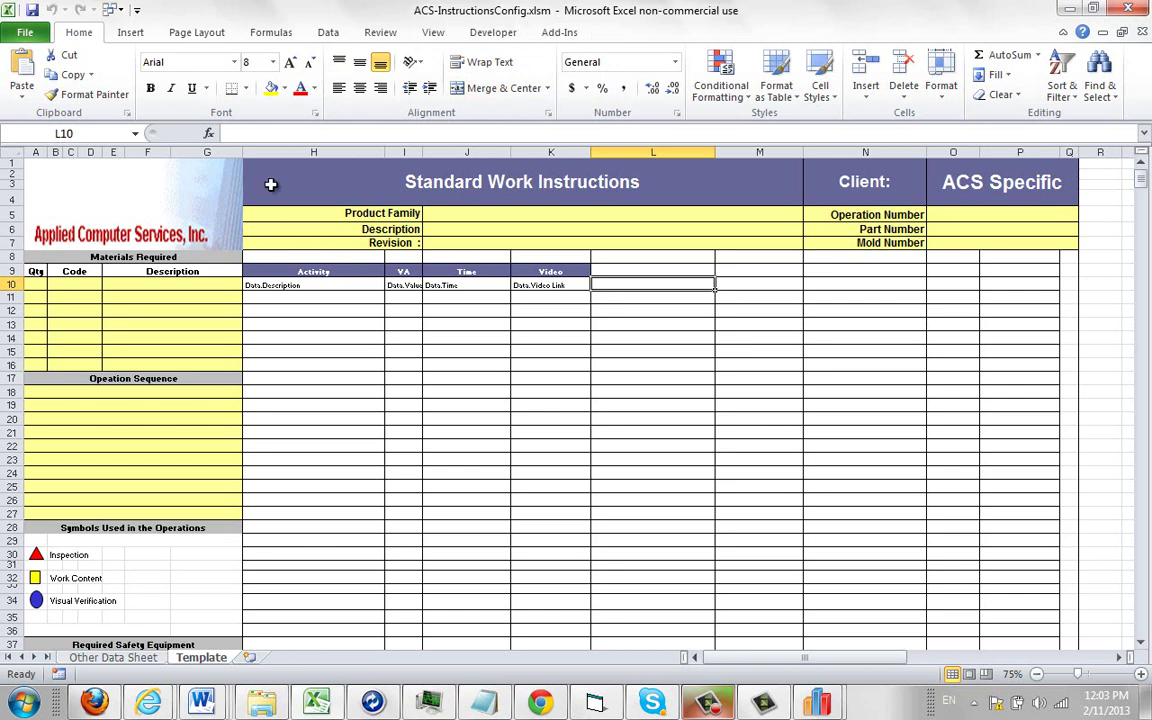
left_click(492, 175)
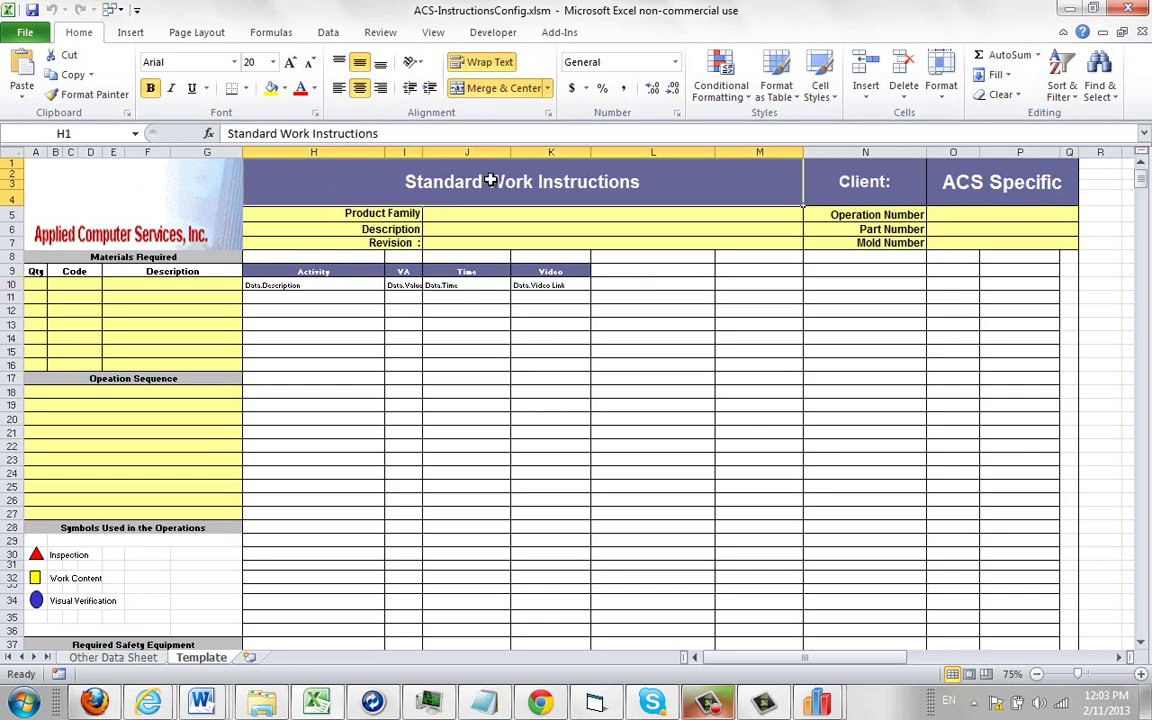
left_click(230, 133)
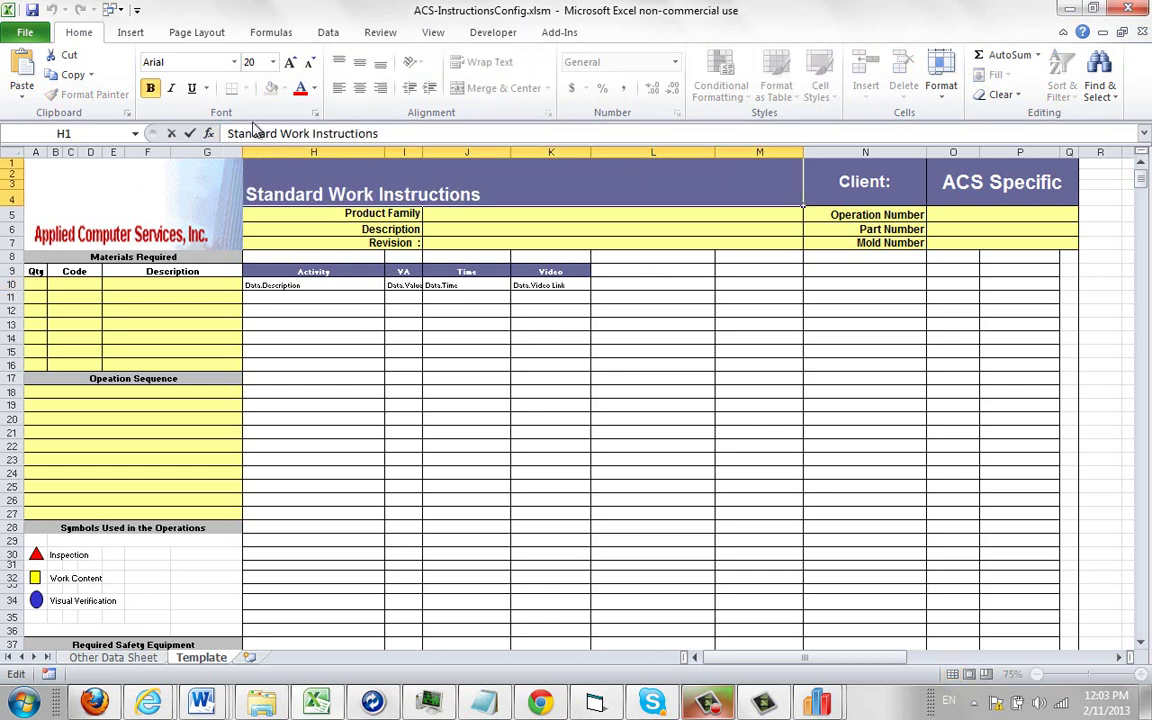
type("New")
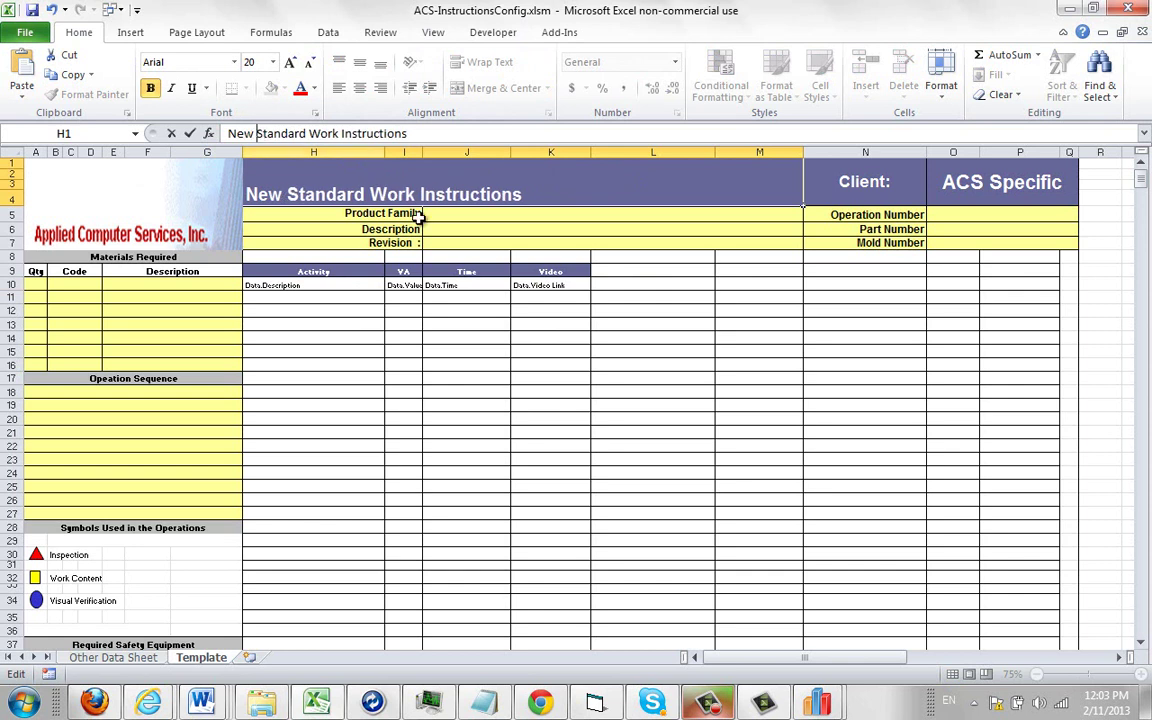
left_click(470, 349)
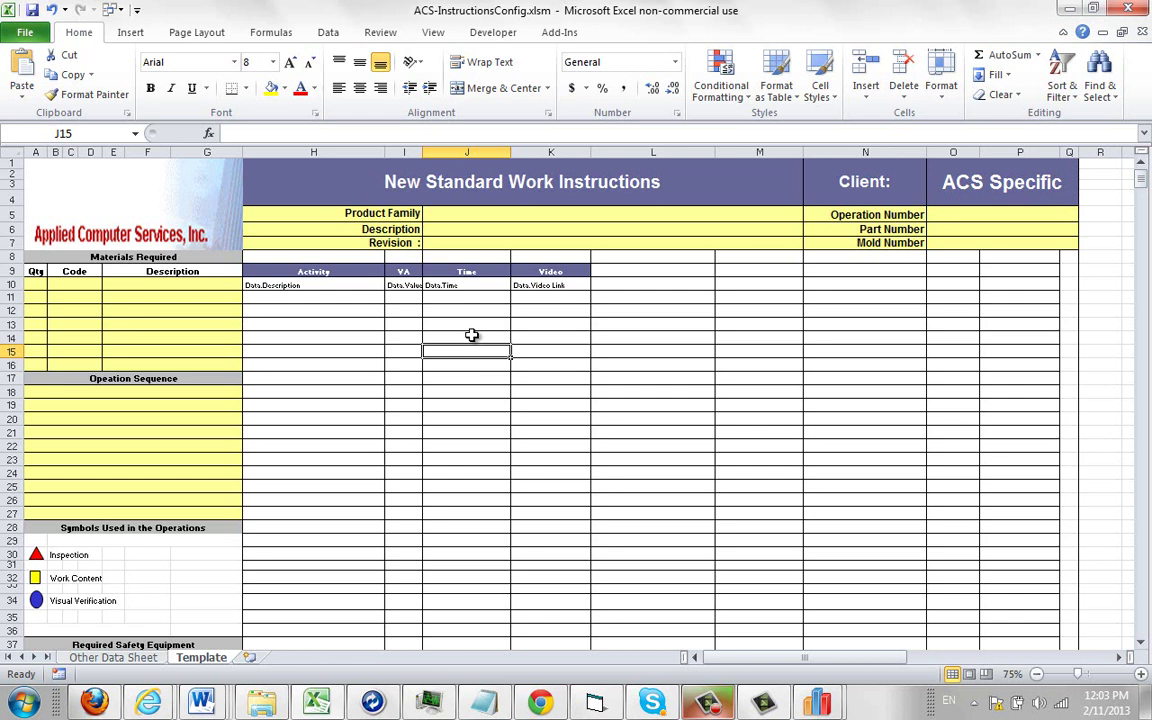
left_click(319, 285)
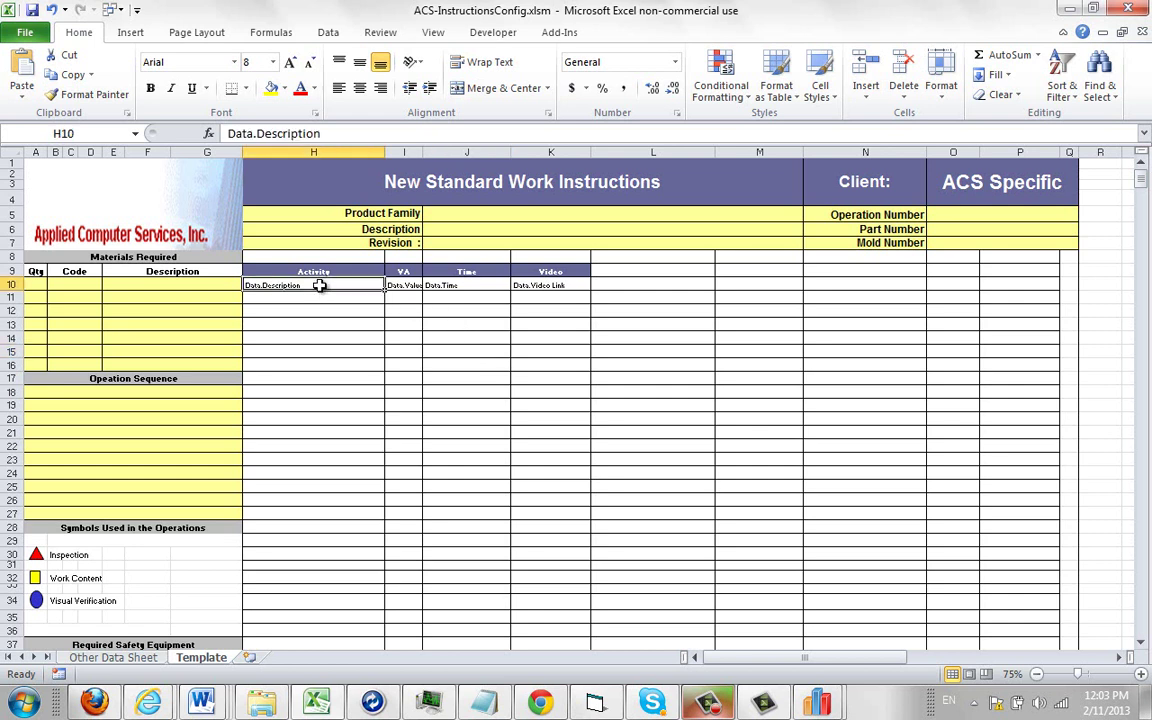
Step: Assign the Data.Video Link field to cell K10 and save the ACS-InstructionsConfig workbook
left_click(548, 285)
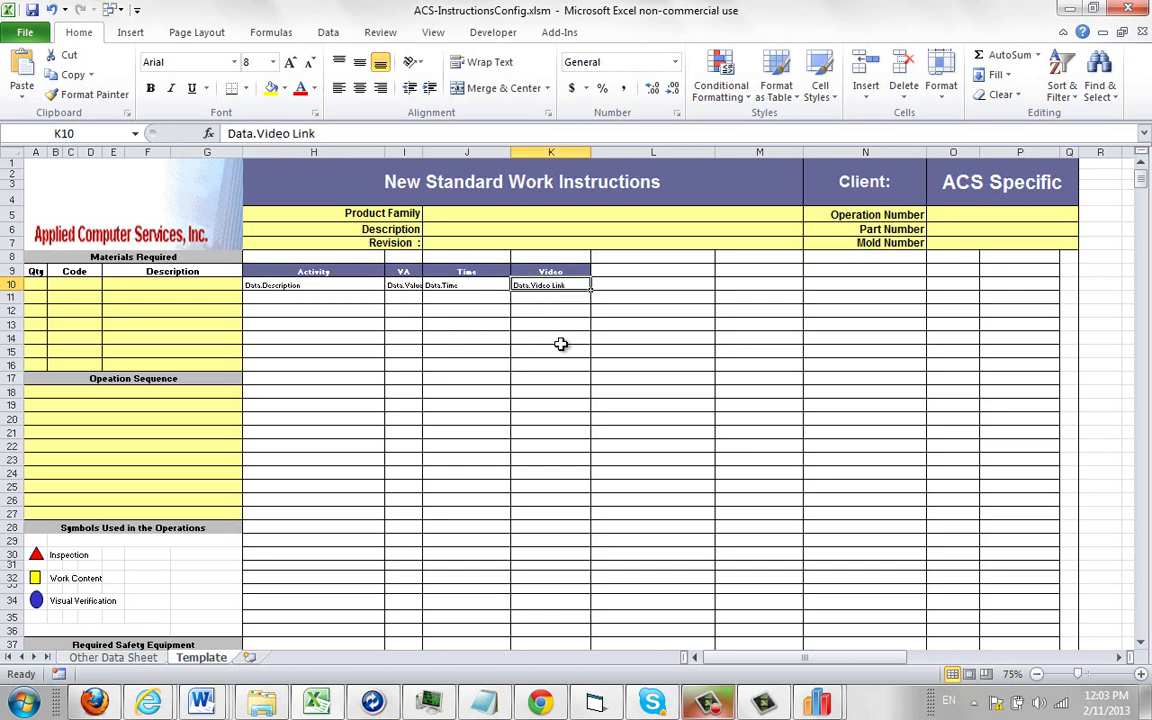
double_click(555, 290)
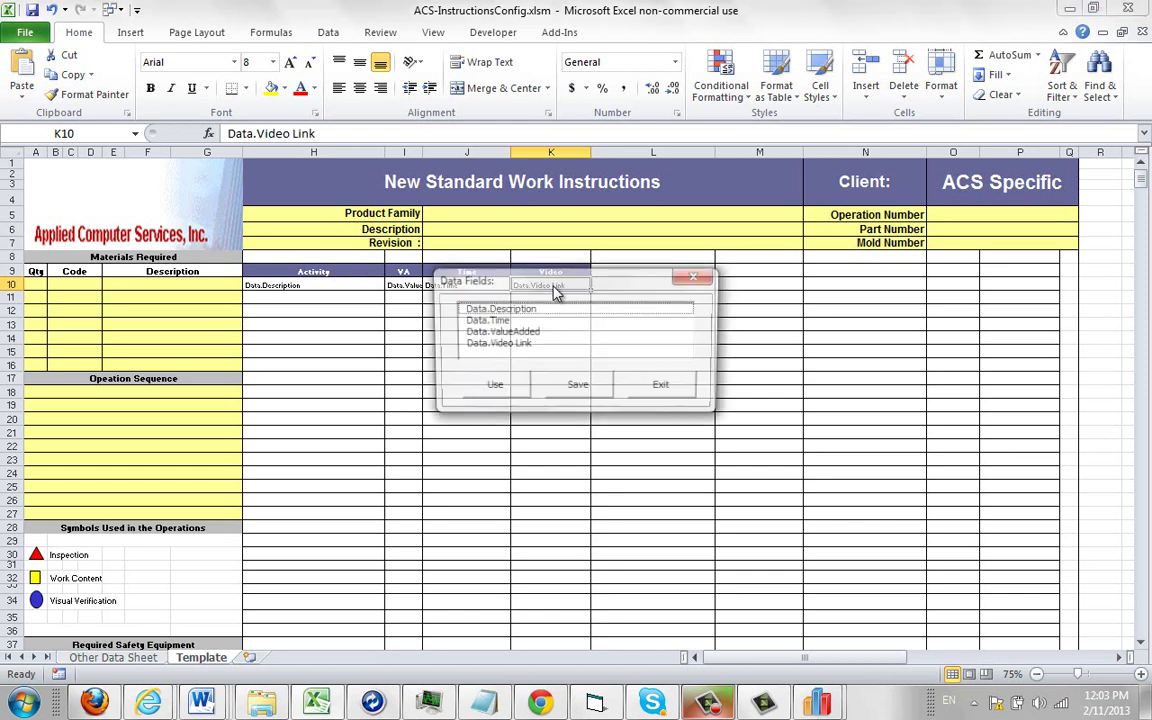
left_click_drag(577, 285, 632, 366)
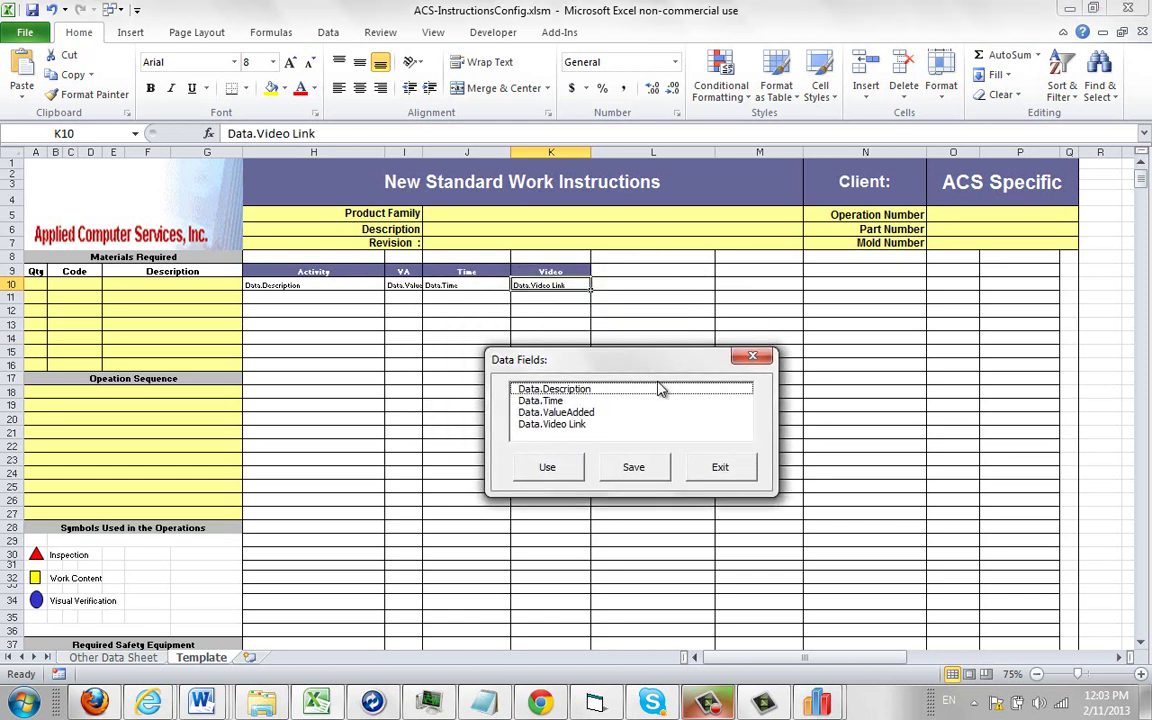
left_click(560, 427)
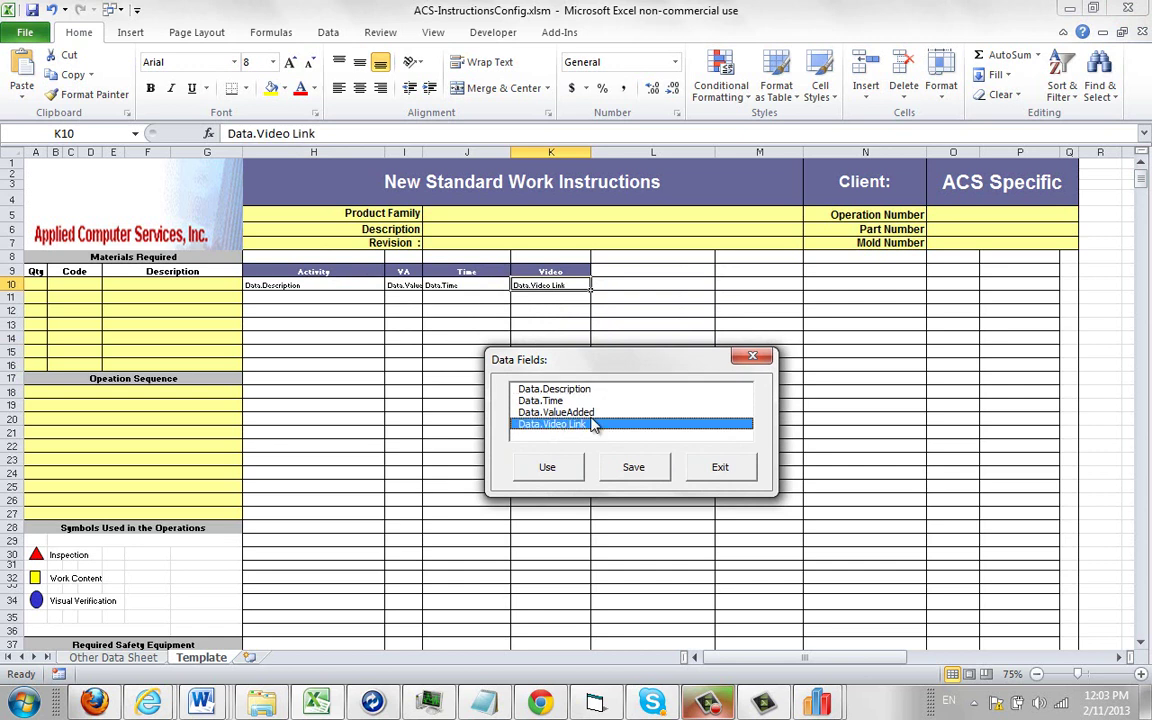
left_click(548, 468)
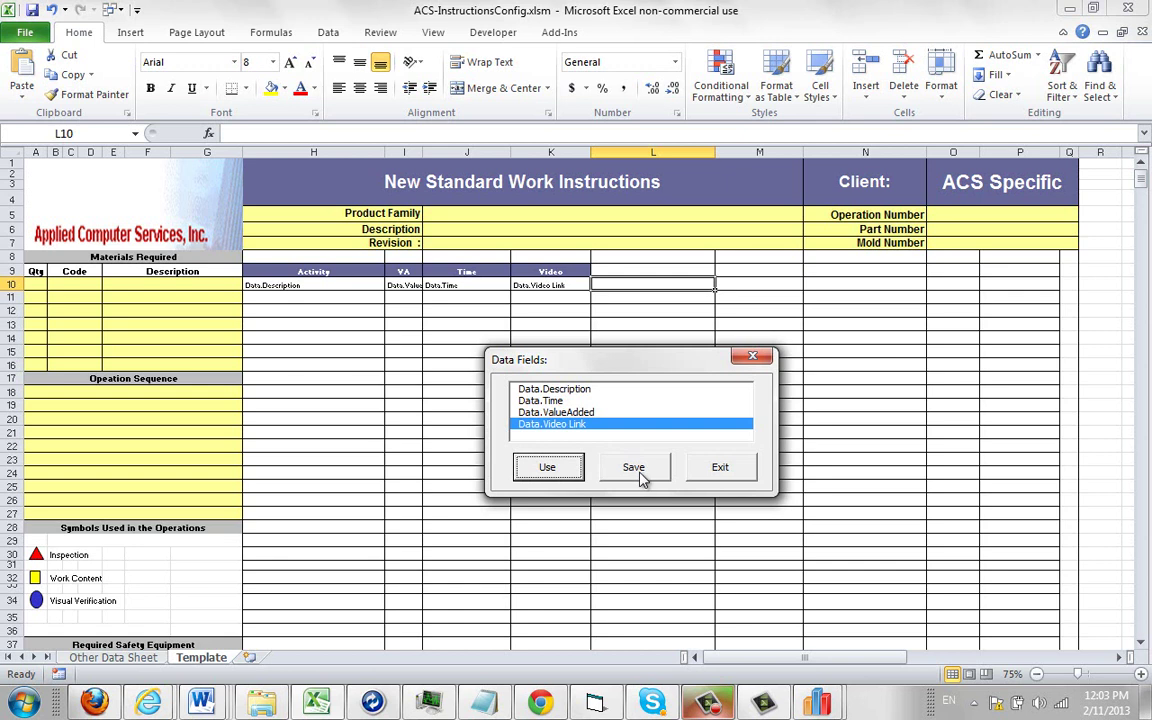
left_click(638, 474)
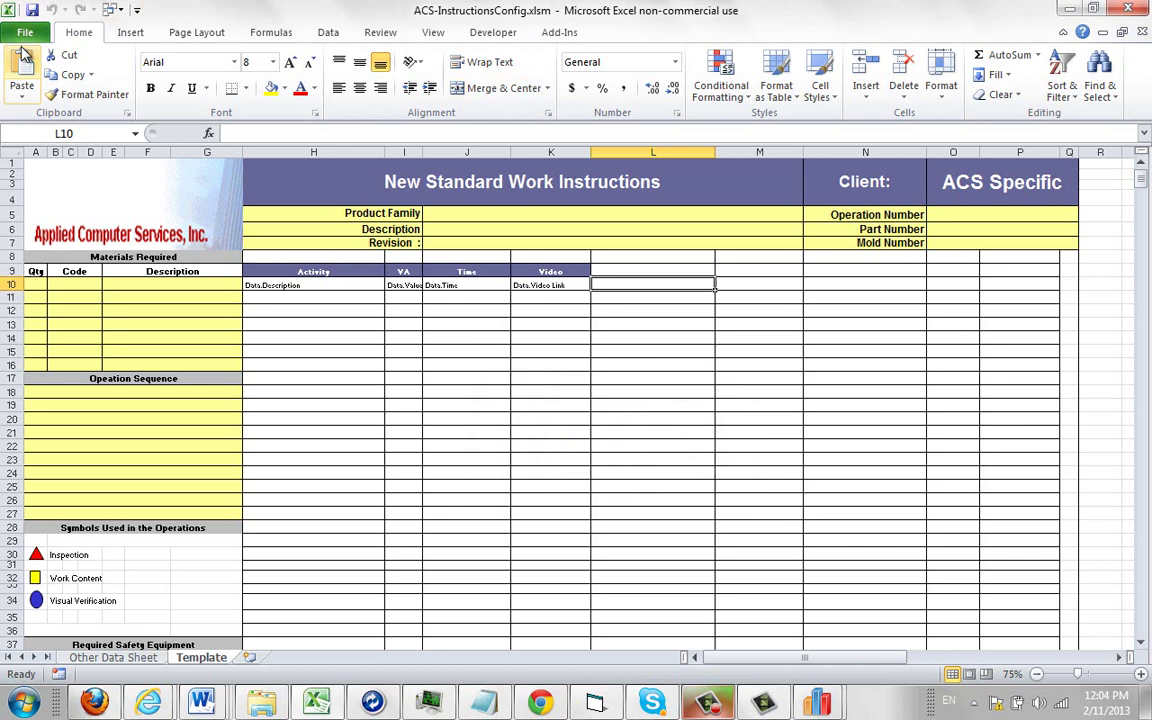
left_click(32, 12)
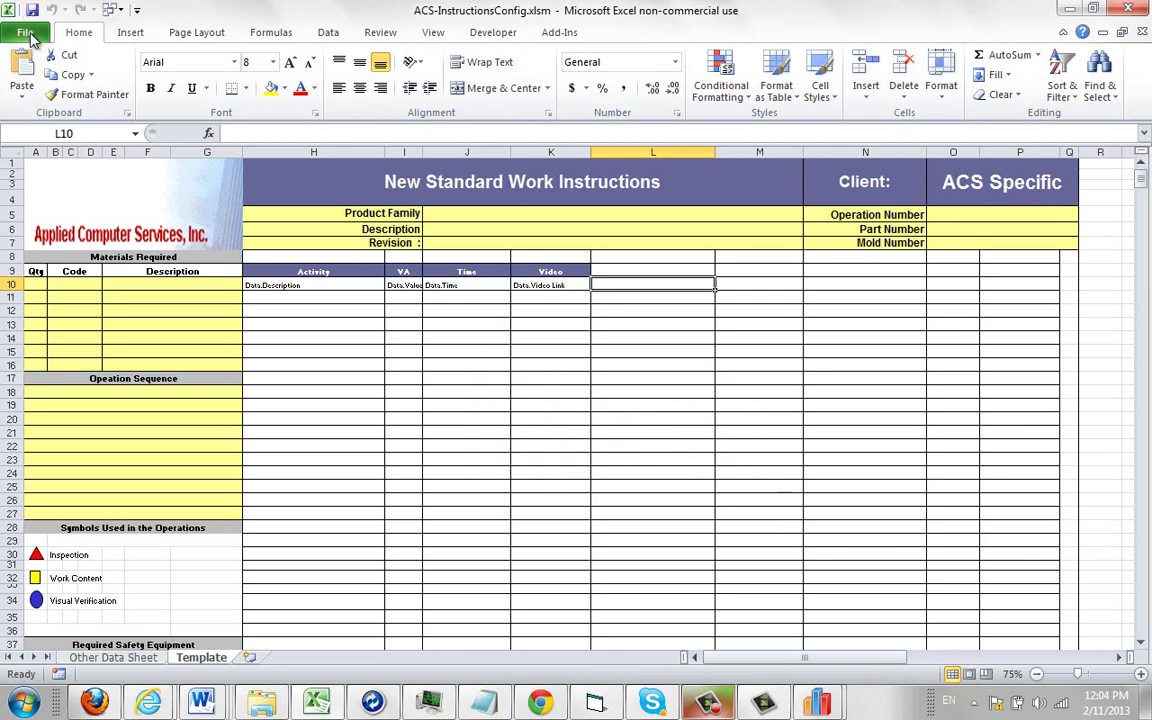
Step: Confirm ACS-InstructionsConfig.xlsm is in Documents > Applied Computer Services > Templates, then minimize Explorer
left_click(261, 702)
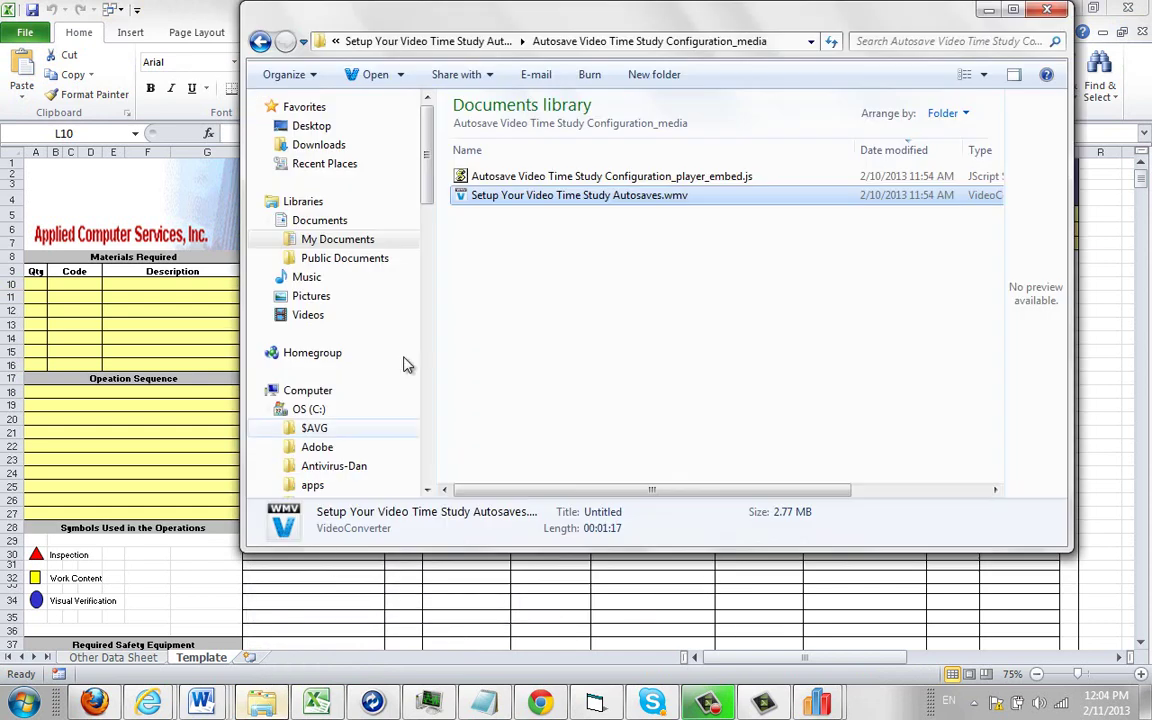
left_click(352, 222)
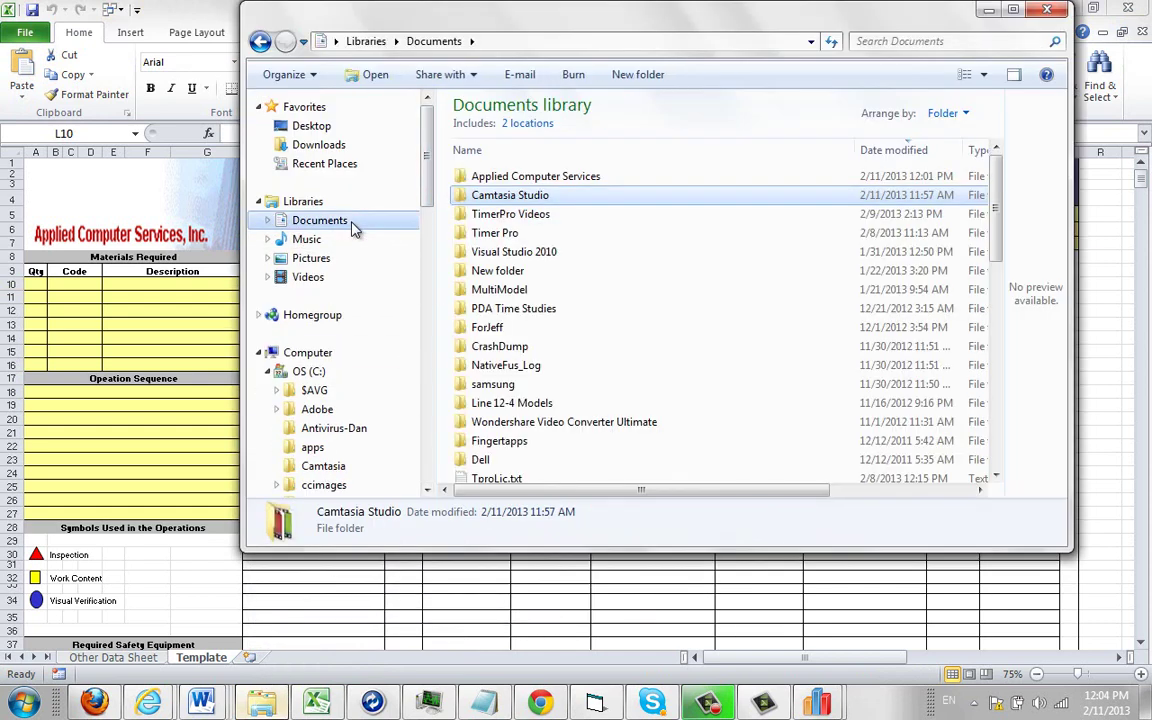
double_click(536, 178)
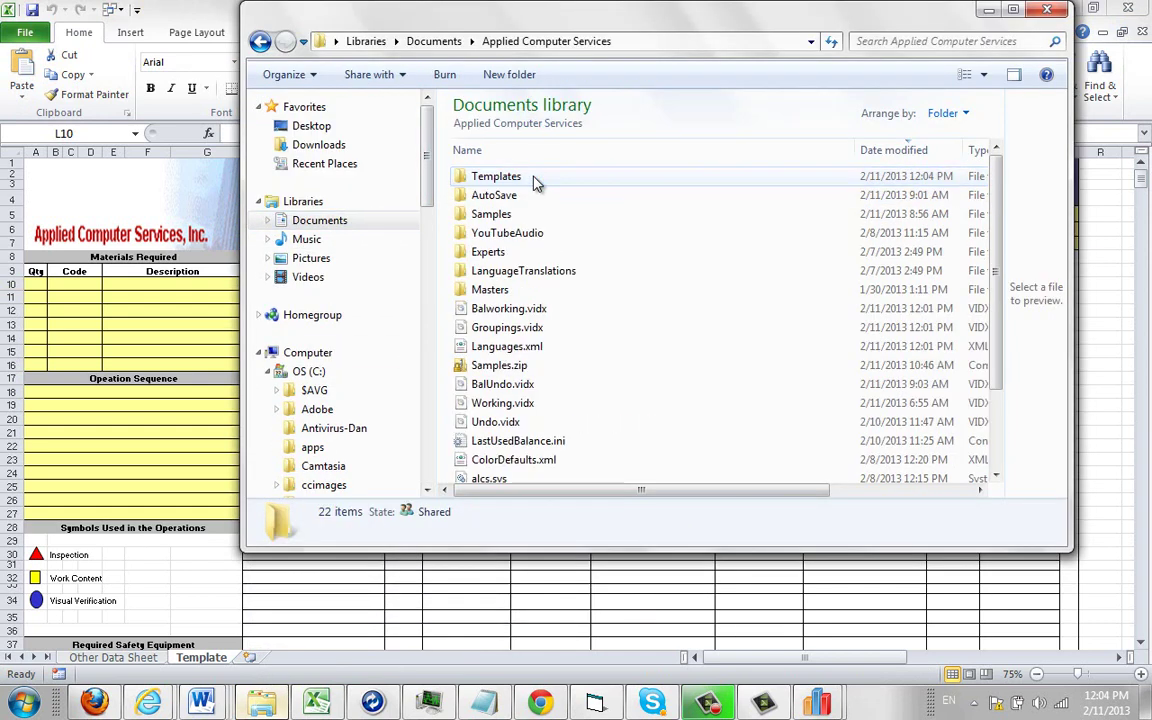
double_click(519, 179)
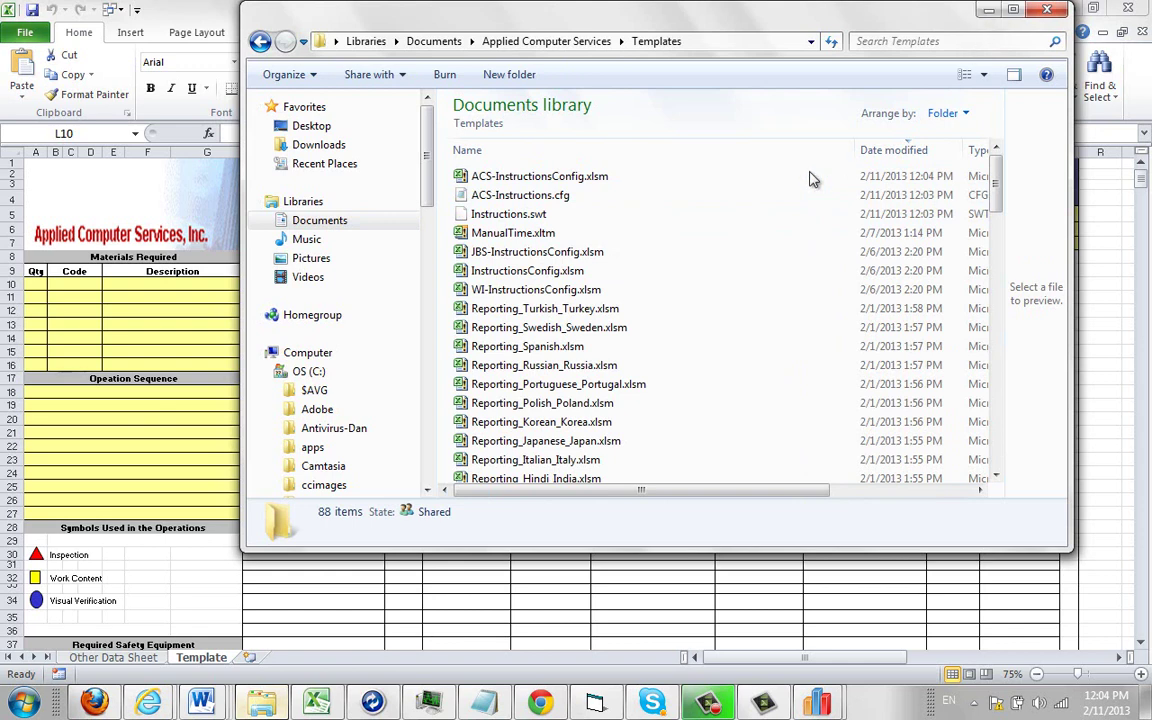
left_click(988, 12)
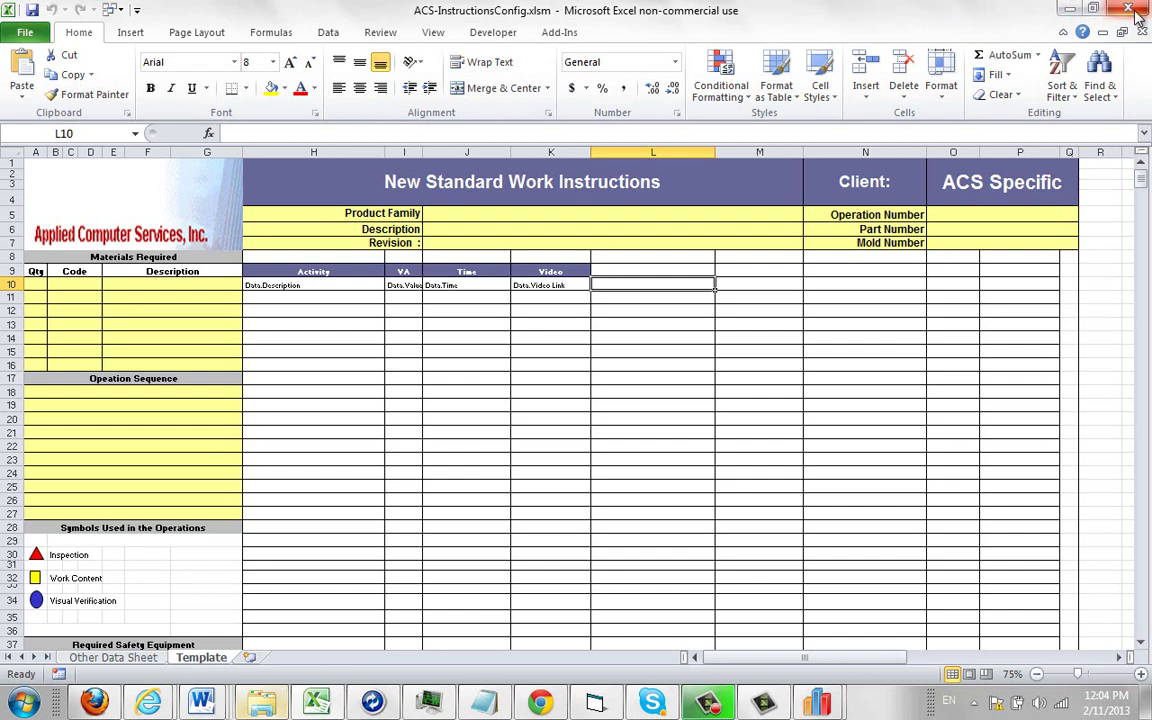
Step: Minimize Excel, accept the Defaults dialog and close Options
left_click(1068, 9)
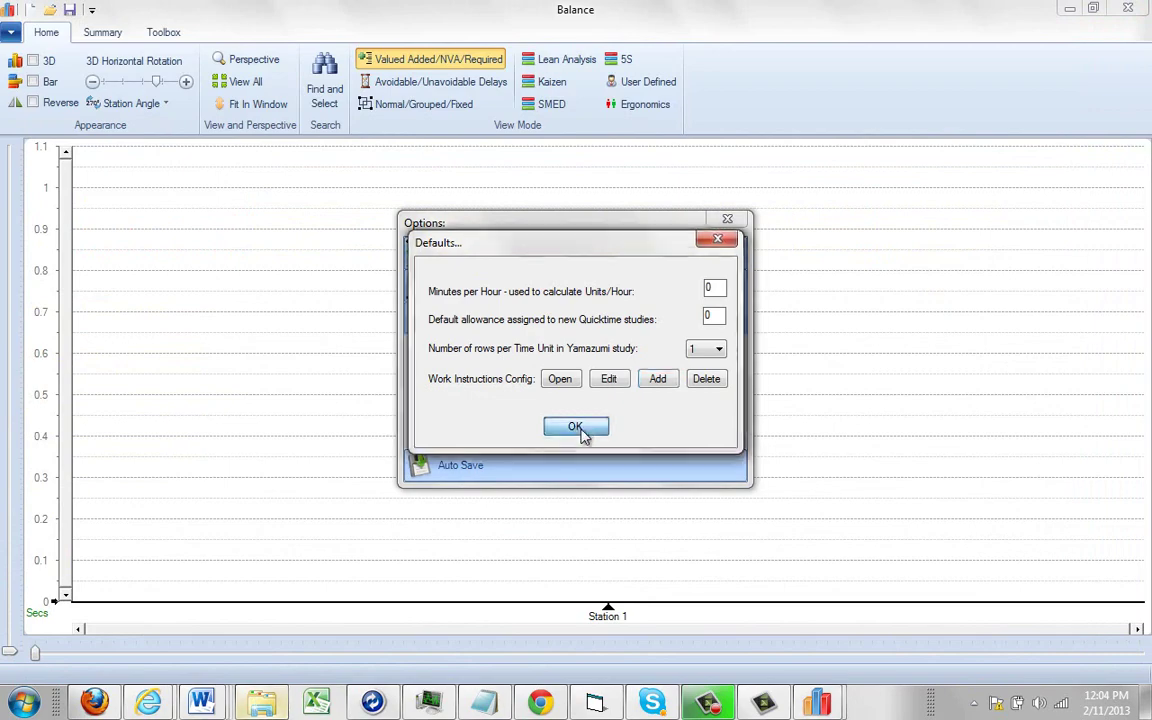
left_click(580, 428)
left_click(725, 221)
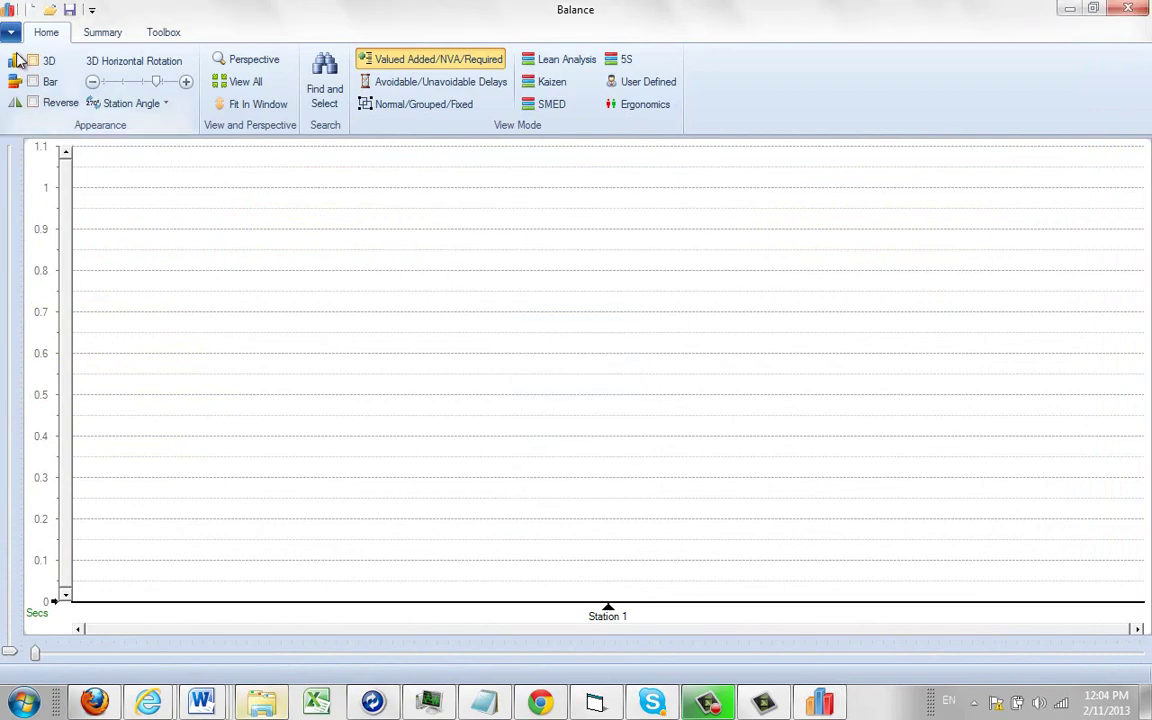
Step: Open the Part Production.chpx sample balance
left_click(11, 32)
left_click(57, 95)
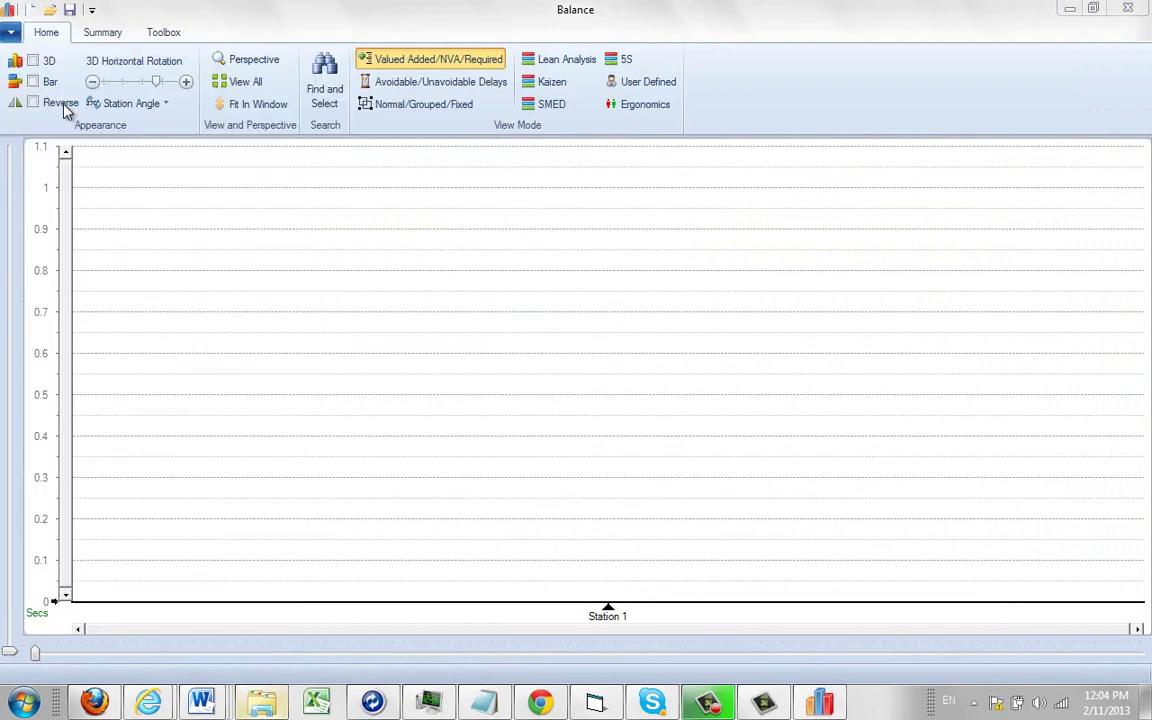
left_click(231, 212)
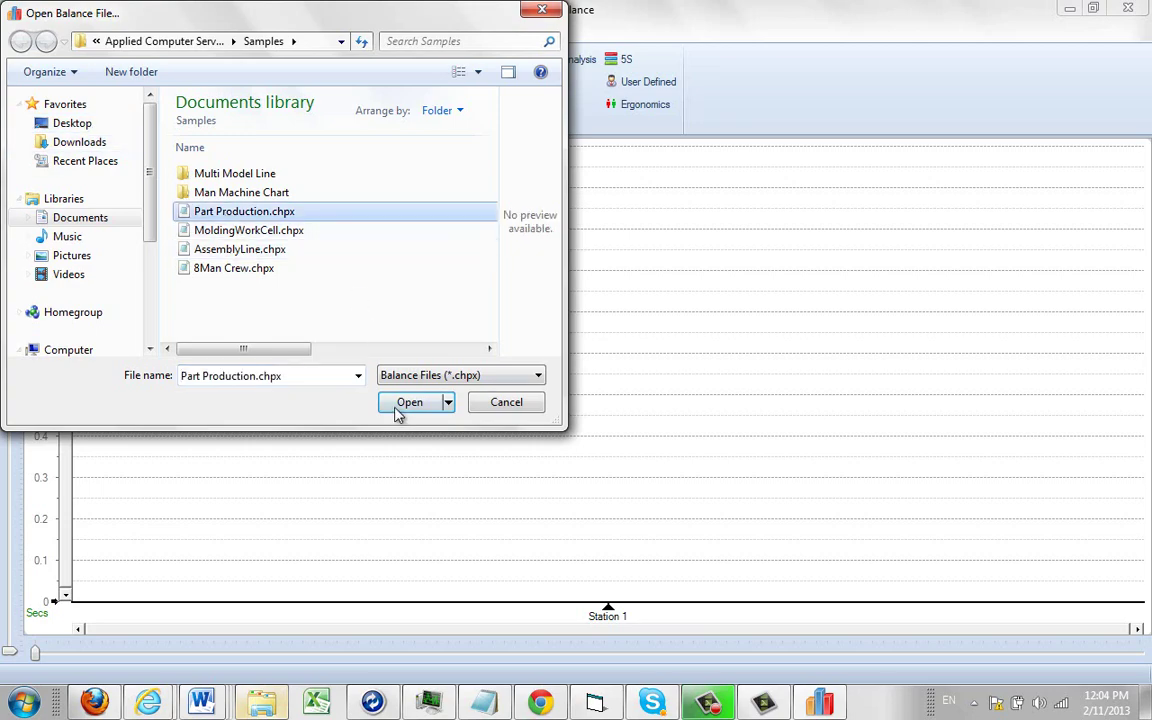
left_click(404, 405)
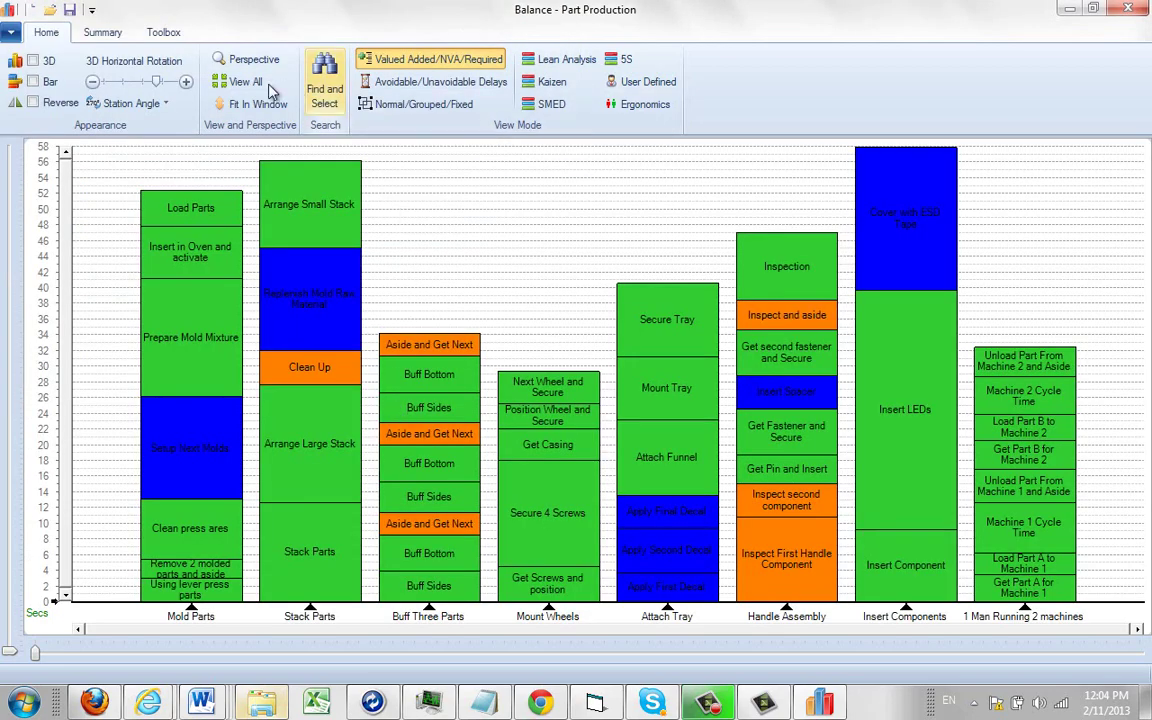
Step: Start a Work Instructions export from the Summary tab using the ACS Standard type
left_click(114, 33)
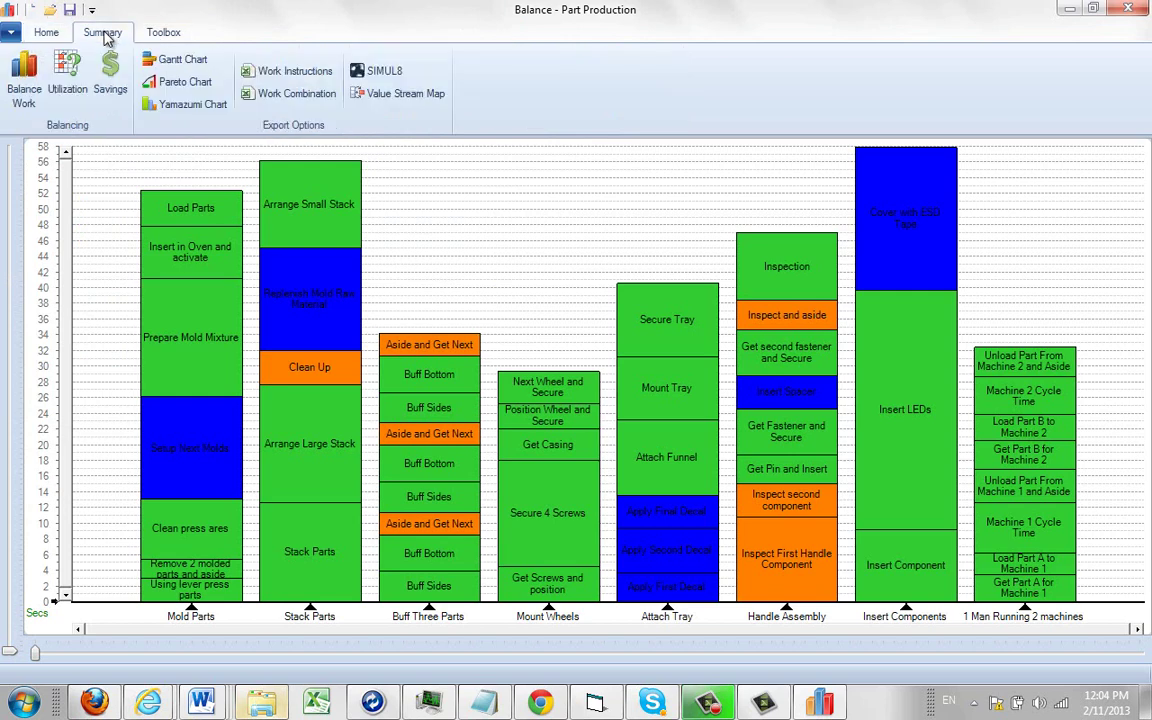
left_click(286, 80)
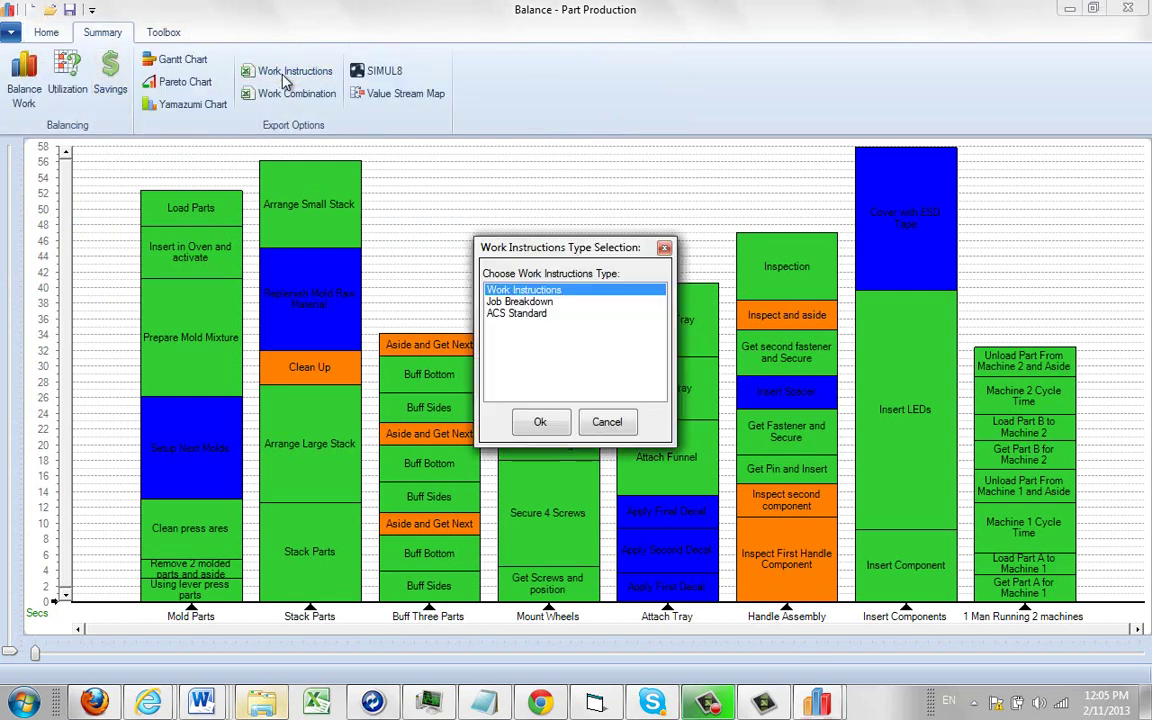
left_click(519, 318)
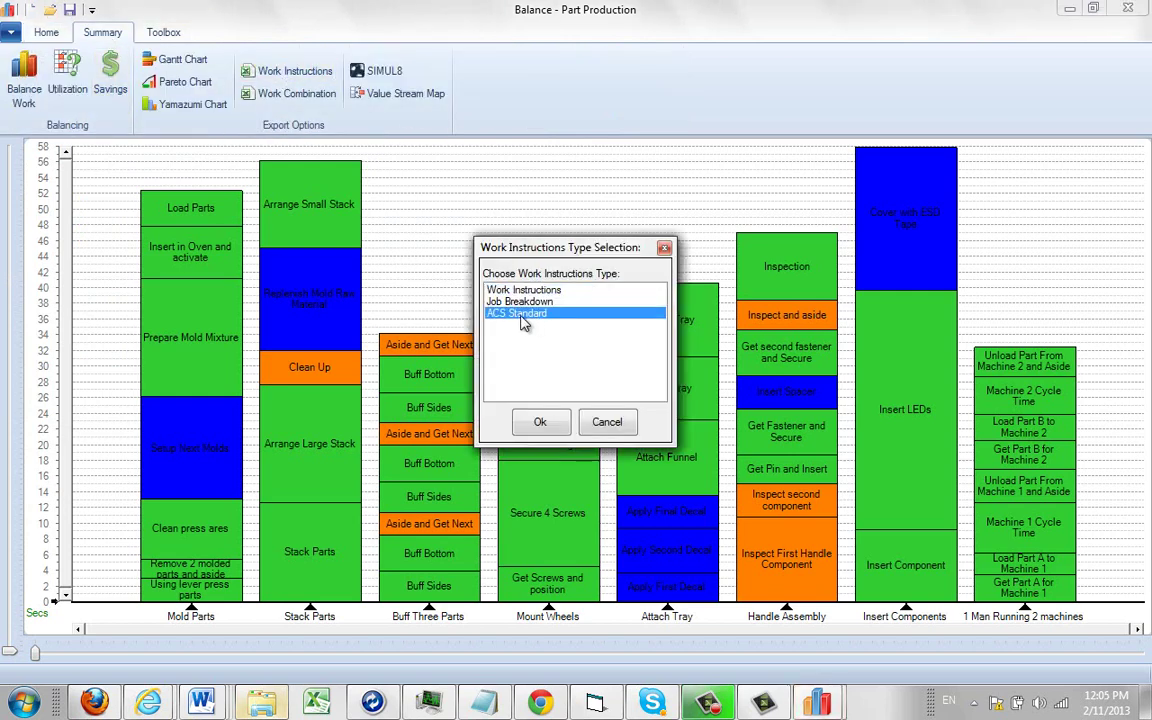
left_click(542, 425)
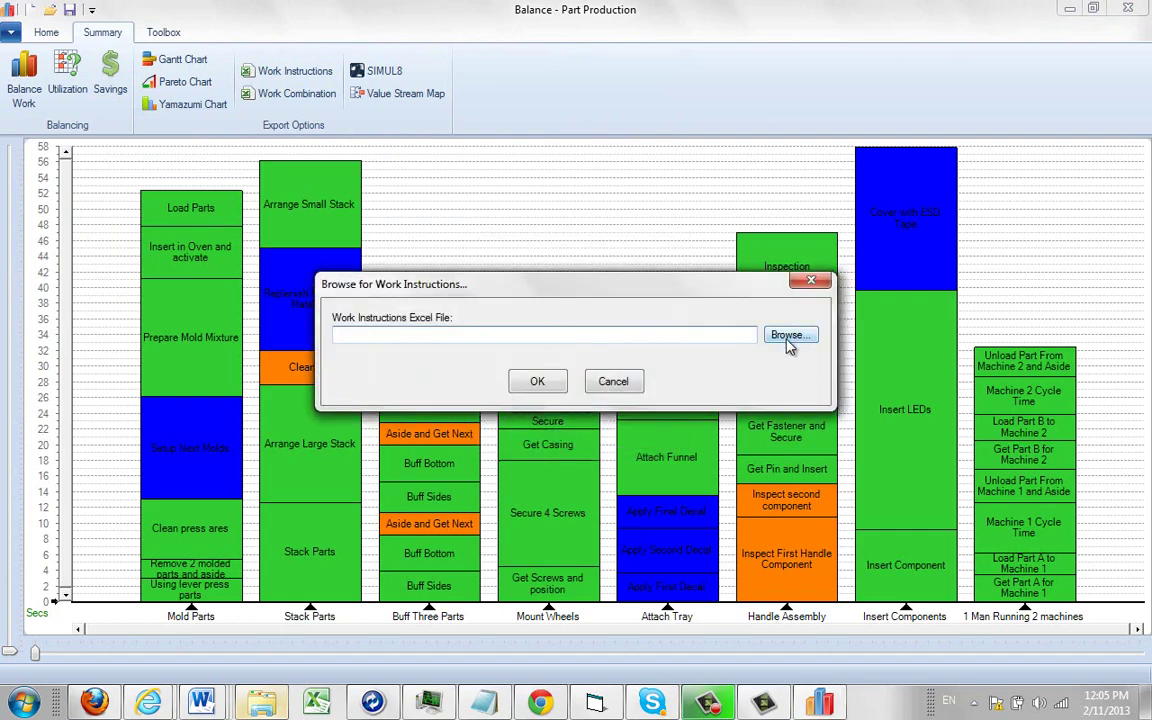
Step: Export the work instructions to an Excel file named ACS1
left_click(789, 336)
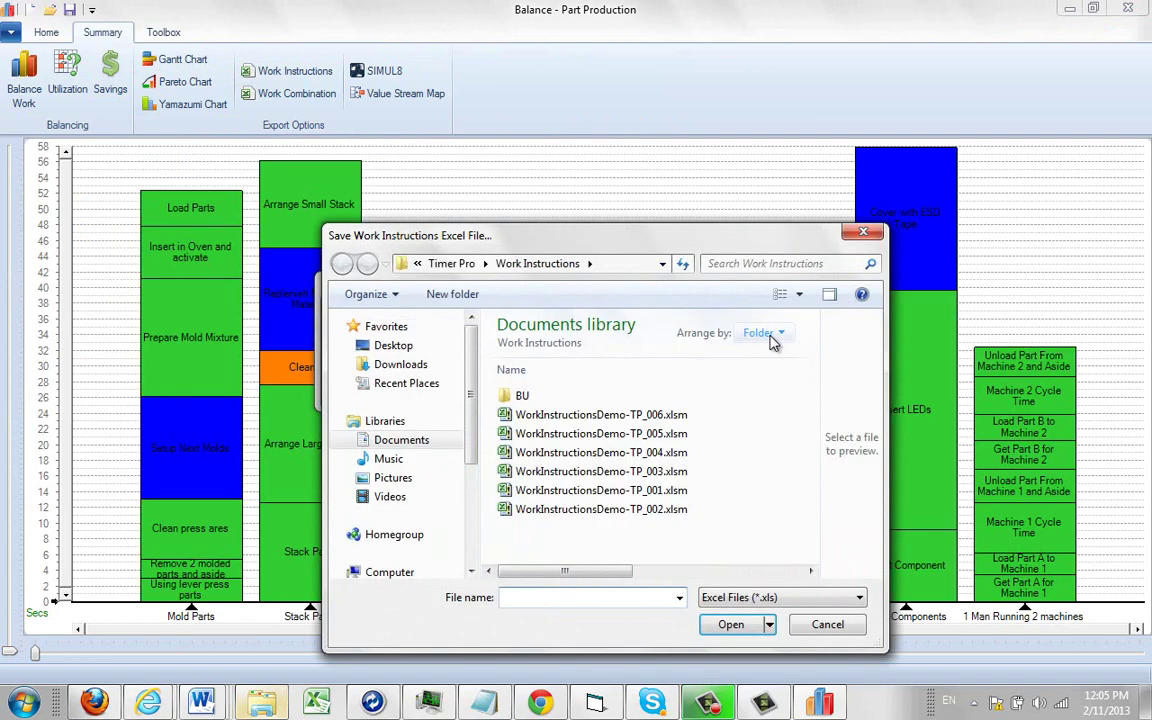
type("ACS")
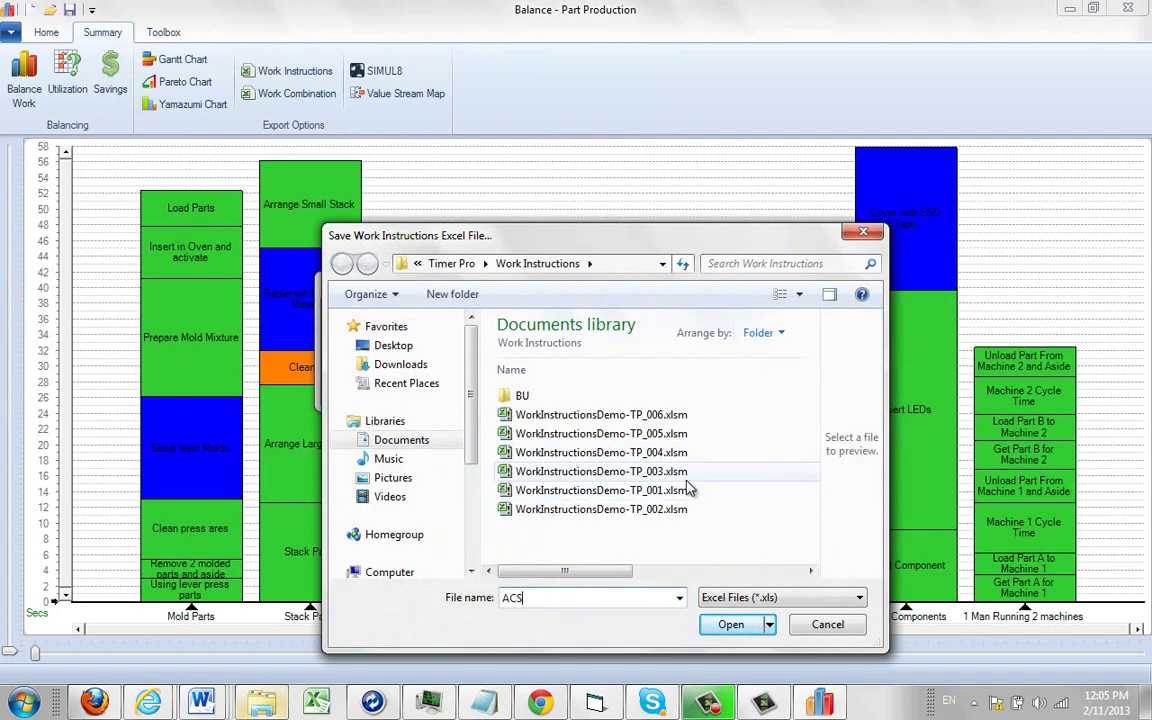
type("1")
left_click(729, 626)
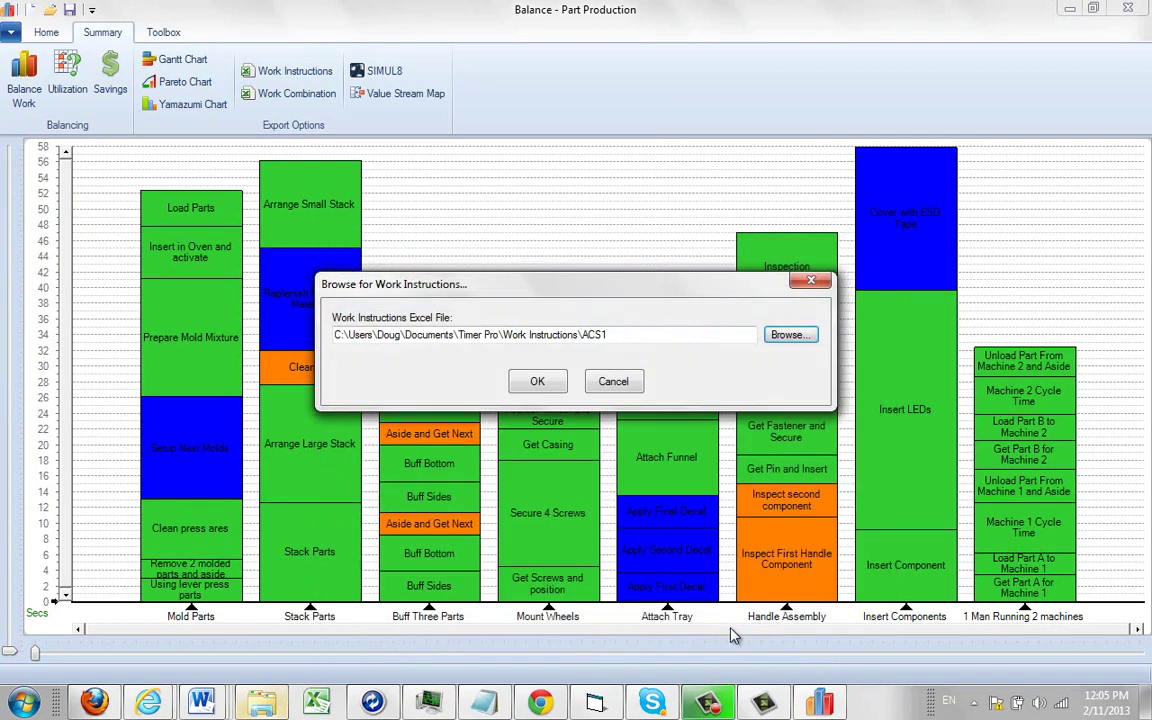
left_click(538, 382)
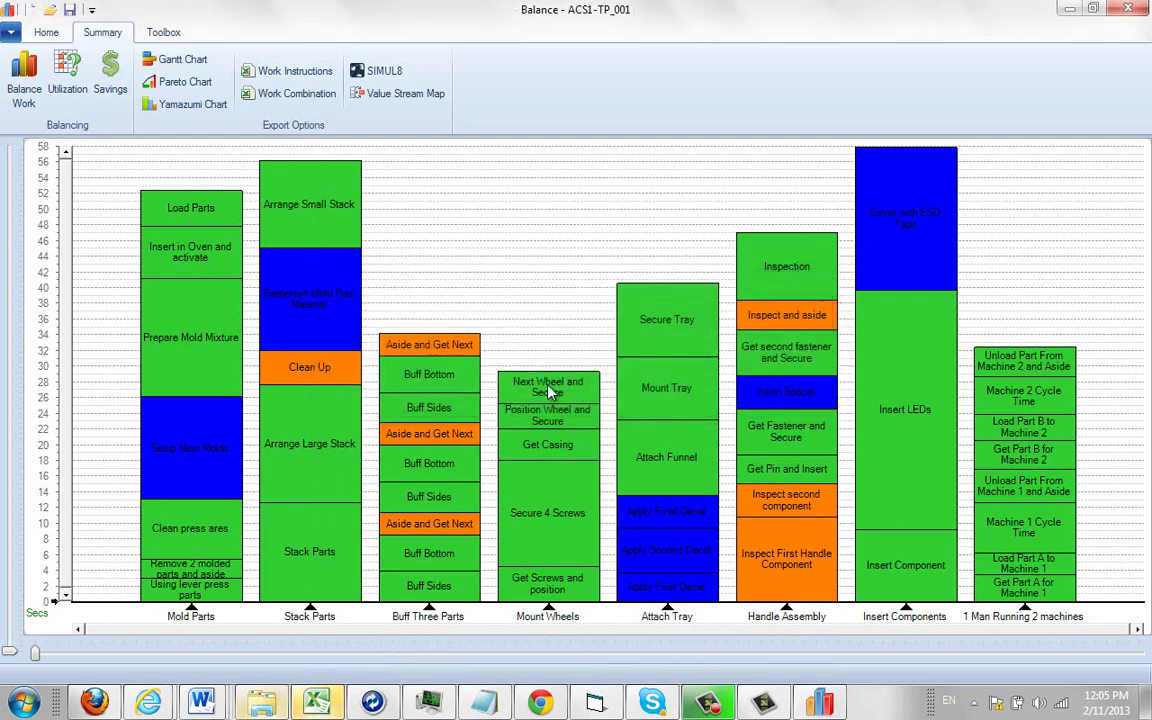
Step: Review the TP_Insert Components, TP_Handle Assembly and TP_Attach Tray sheets, then close ACS1-TP_001 without saving
left_click(316, 700)
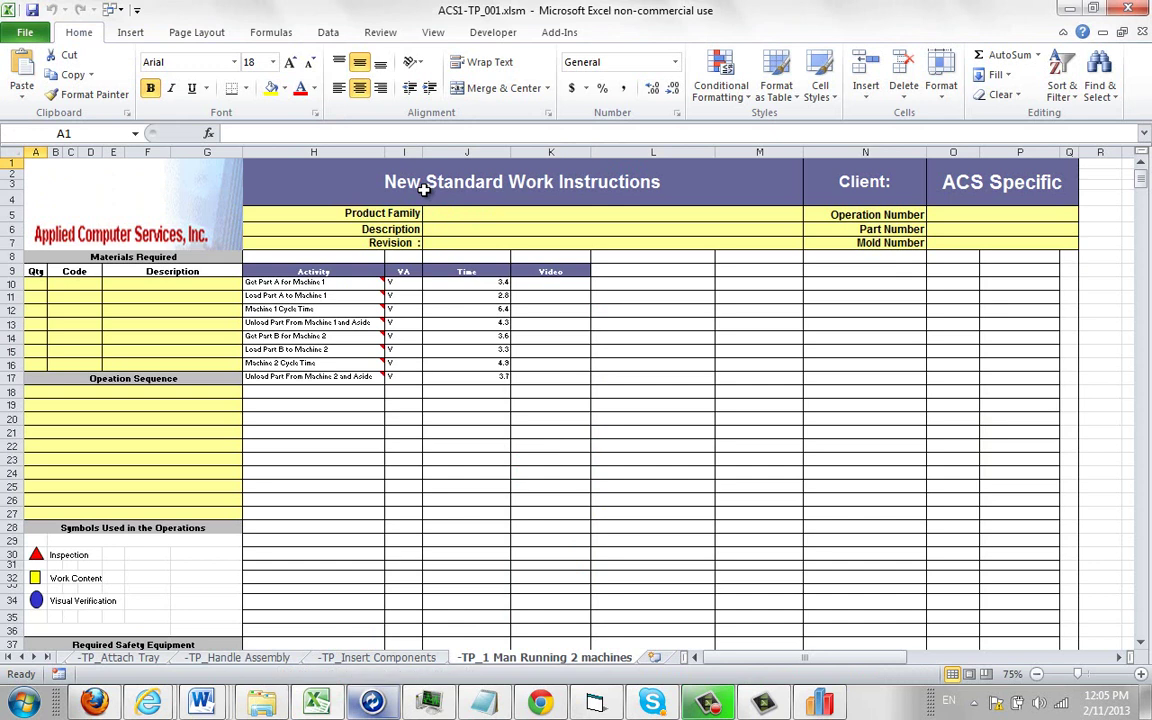
left_click(422, 658)
left_click(258, 659)
left_click(140, 658)
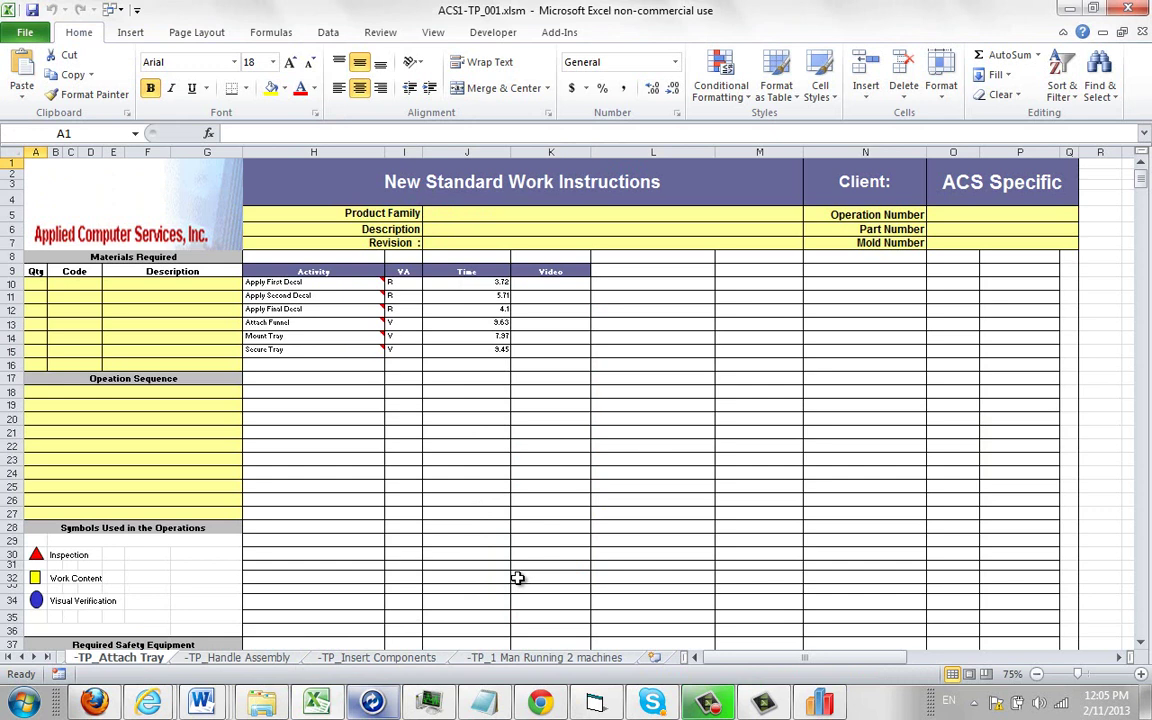
left_click(1141, 10)
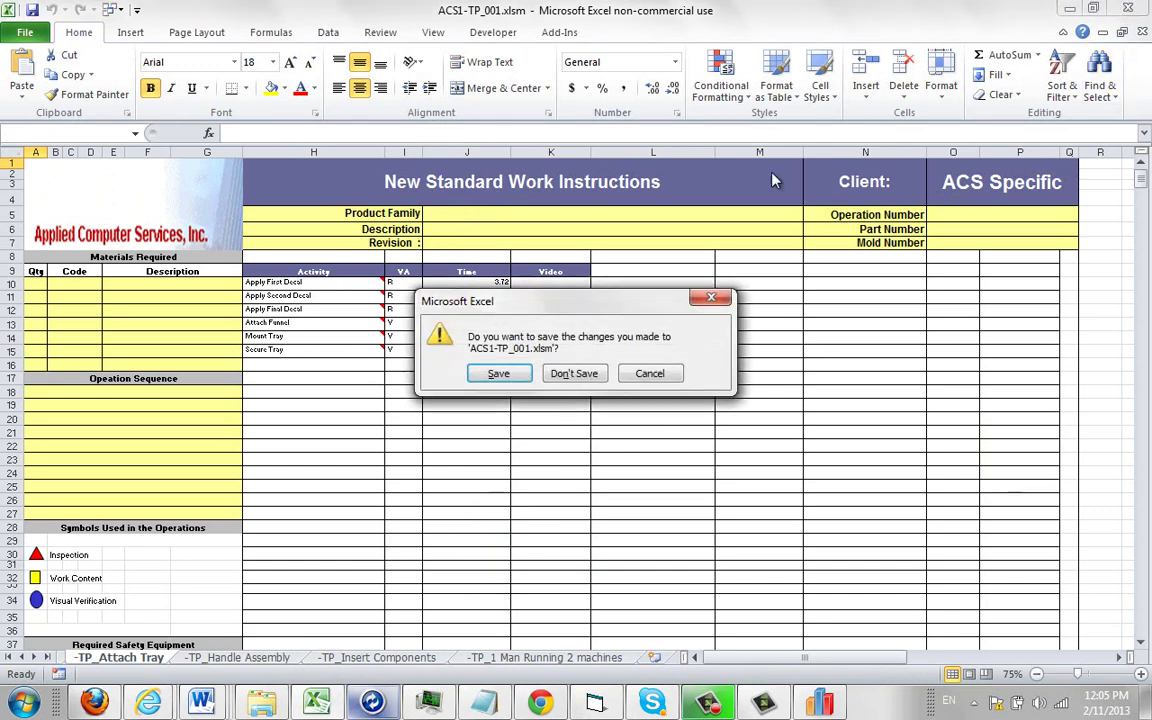
left_click(576, 377)
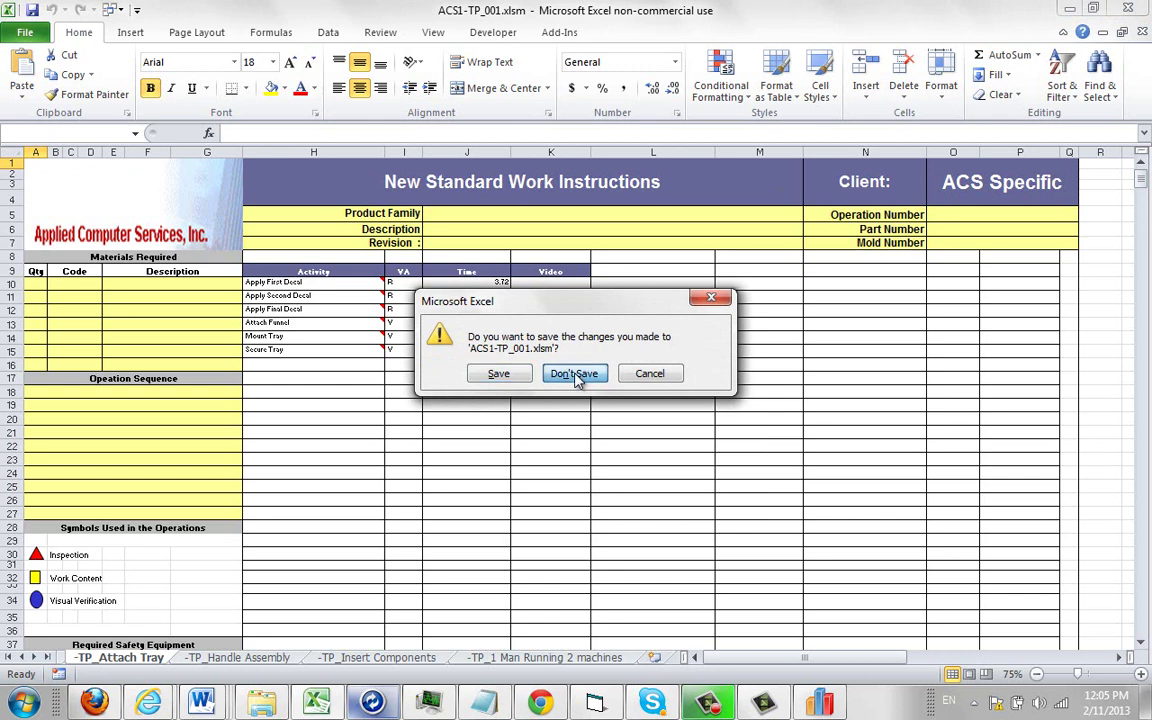